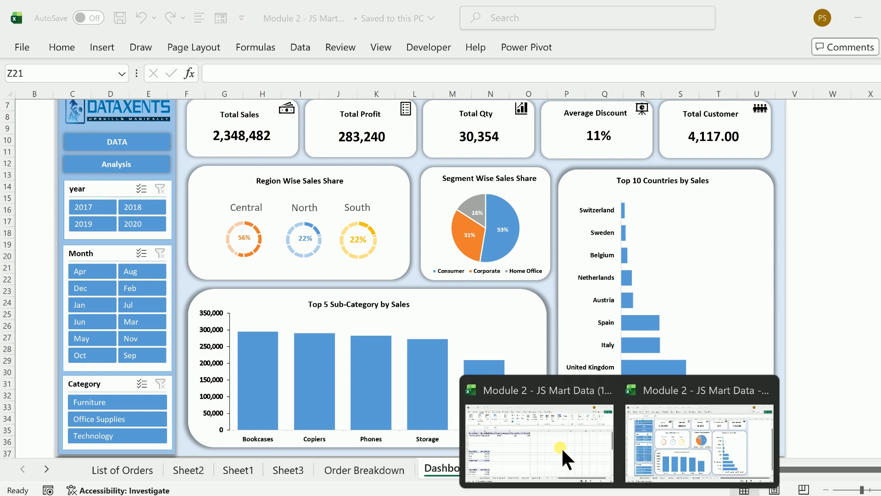
# Switch to the second JS Mart Data workbook and insert an empty doughnut chart on the Pivot data sheet, starting from blank cell D9
pyautogui.click(560, 447)
pyautogui.click(336, 334)
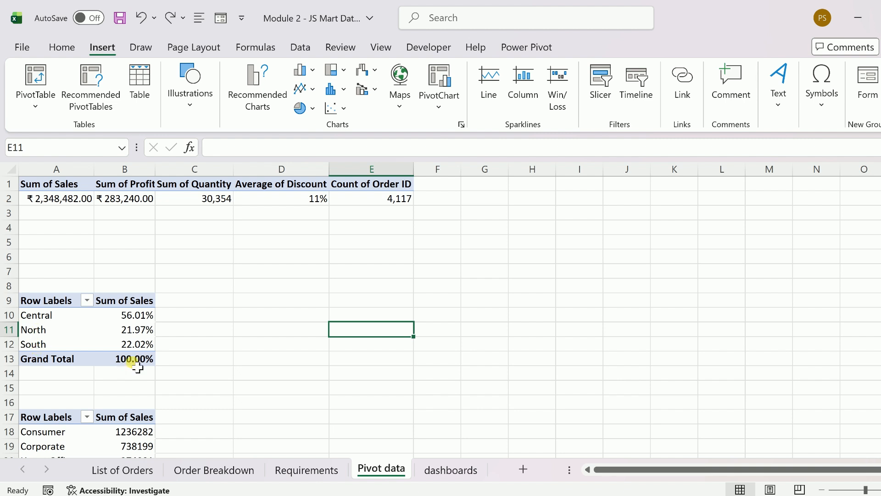
pyautogui.moveTo(142, 361)
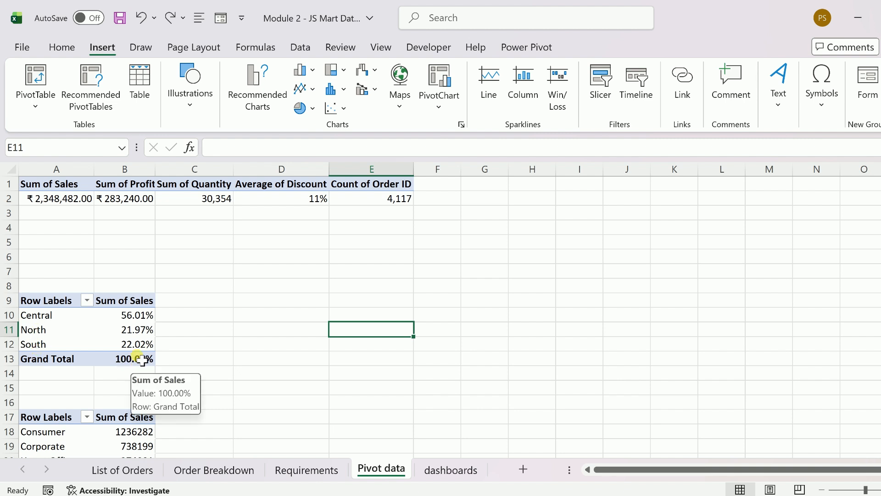
pyautogui.click(290, 306)
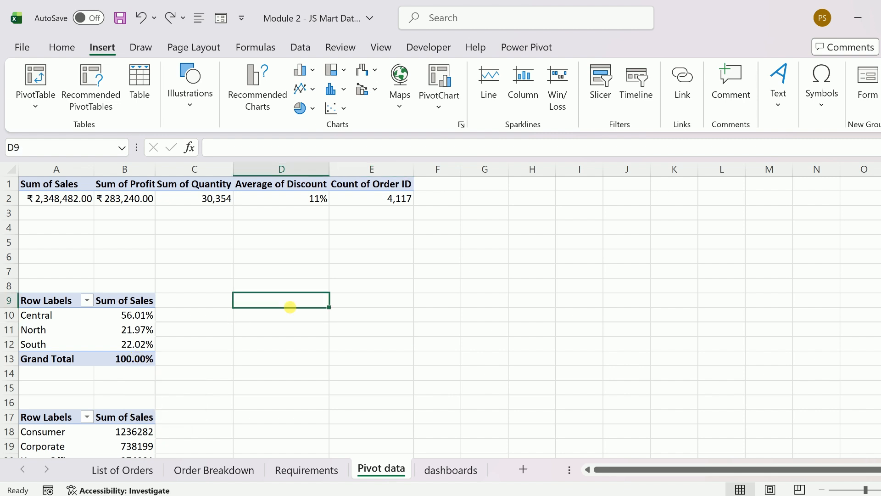
pyautogui.click(313, 107)
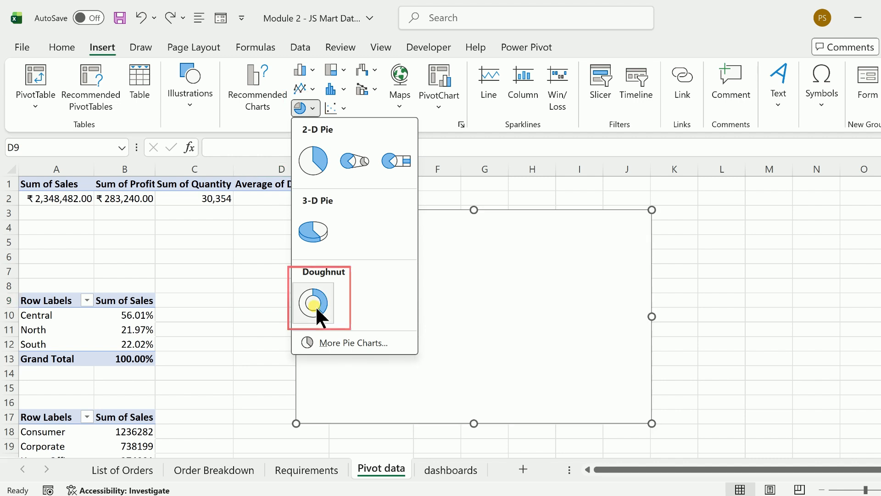
pyautogui.click(316, 307)
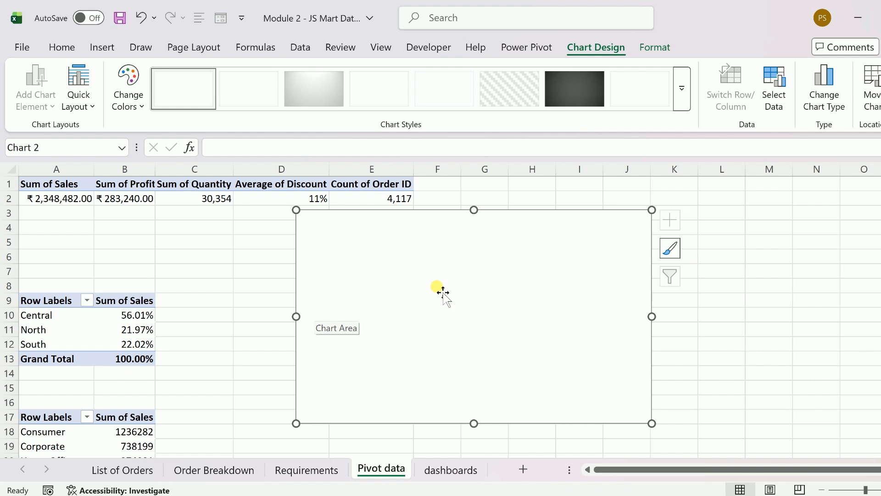
# Add a data series with the values {1,1,1,1,1,1,1,1,1,1} to the empty doughnut chart
pyautogui.click(769, 97)
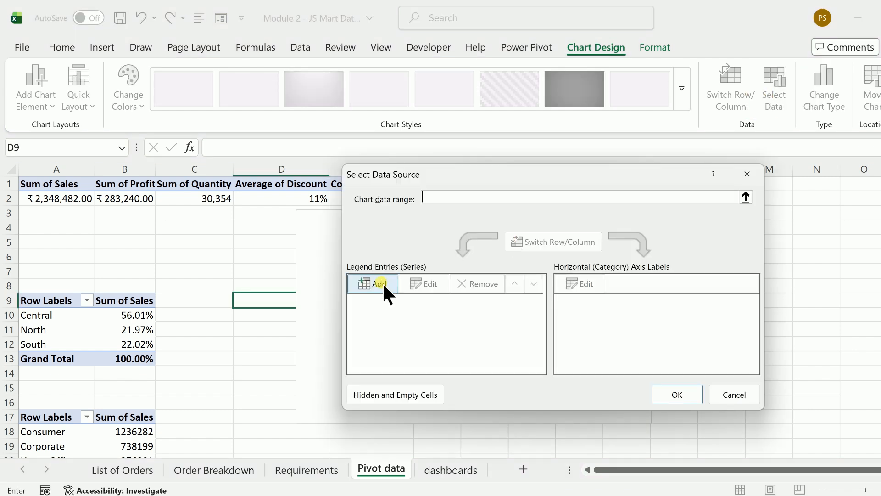
pyautogui.click(381, 283)
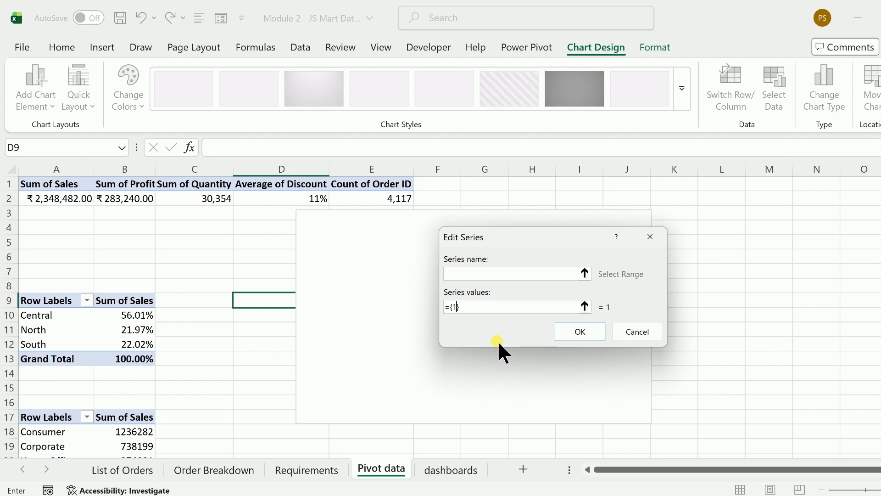
pyautogui.write(',1,1,1,1,1,1,1,1')
pyautogui.click(580, 331)
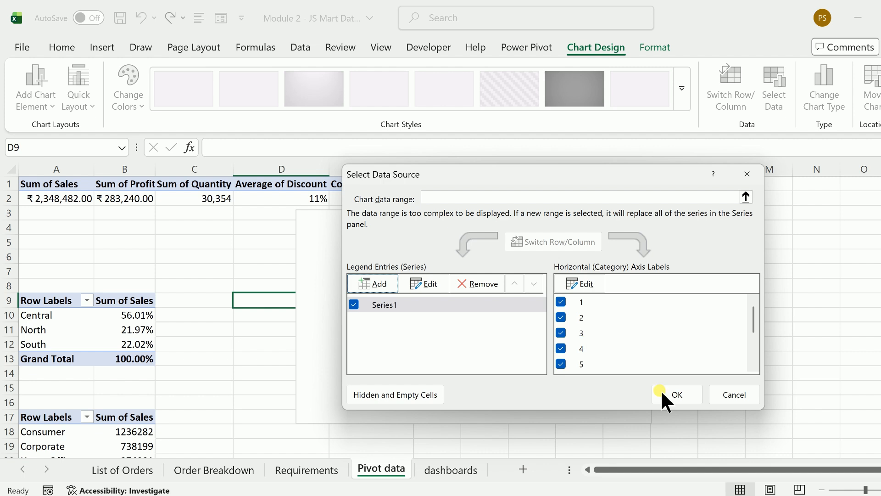
pyautogui.click(666, 396)
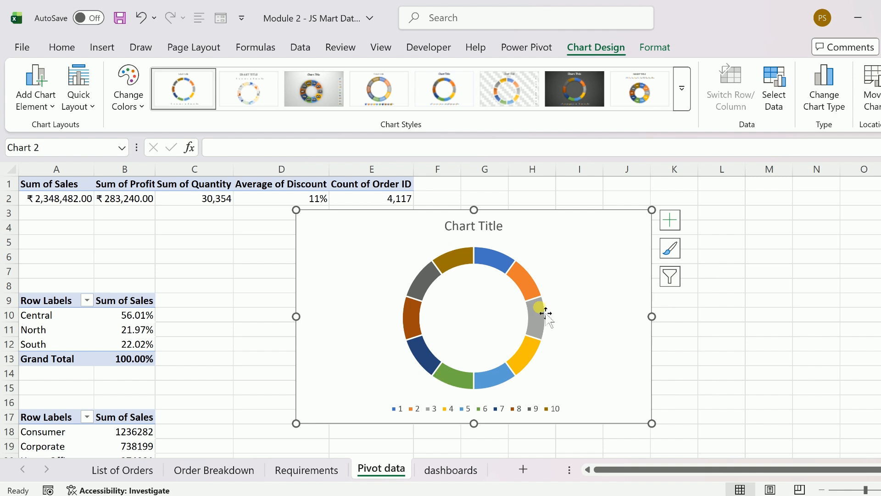
# Fill all segments of the doughnut ring with the orange theme color
pyautogui.moveTo(546, 314)
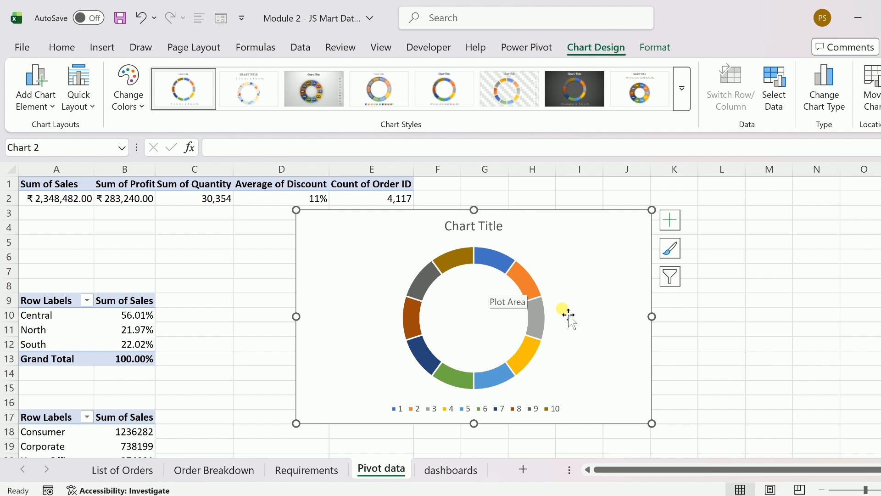
pyautogui.click(542, 326)
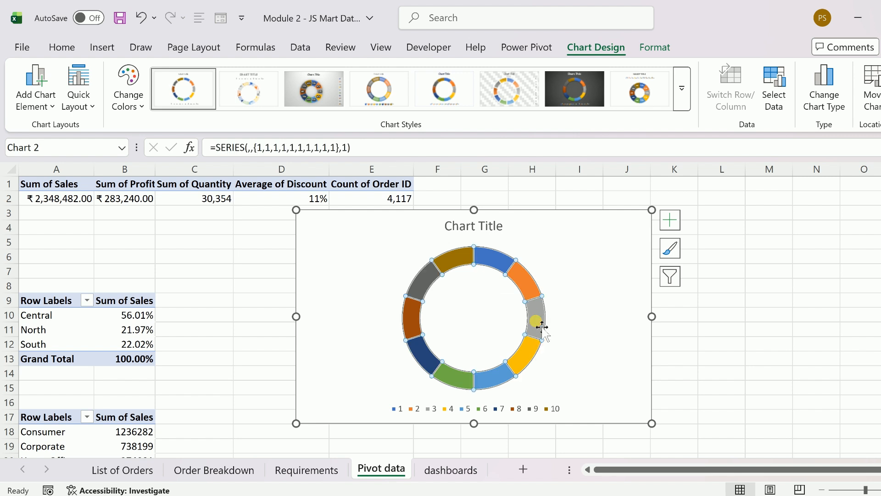
pyautogui.click(659, 46)
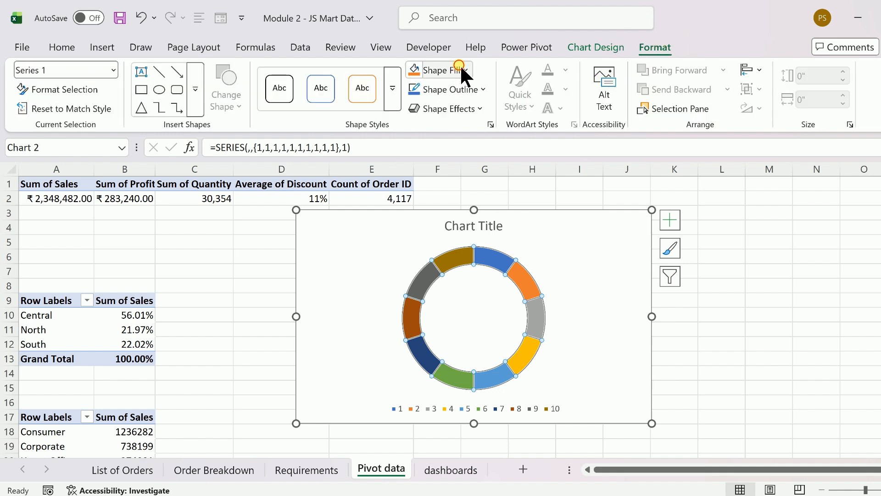
pyautogui.click(461, 67)
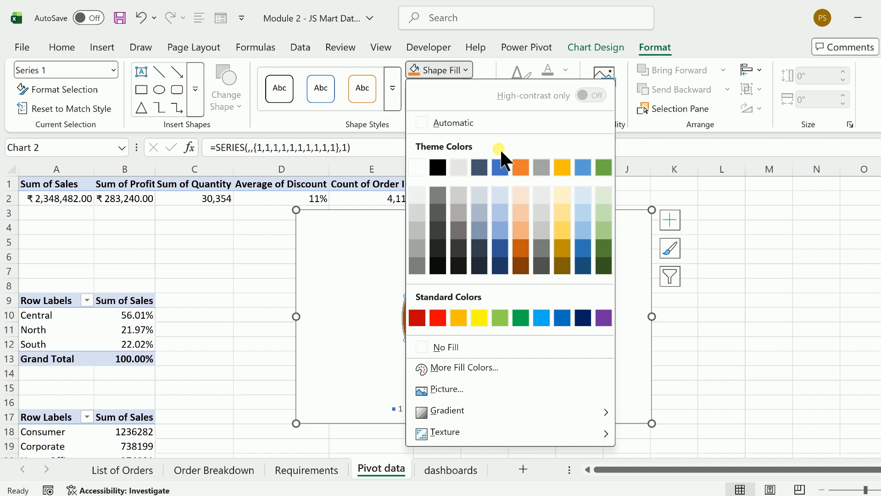
pyautogui.click(521, 167)
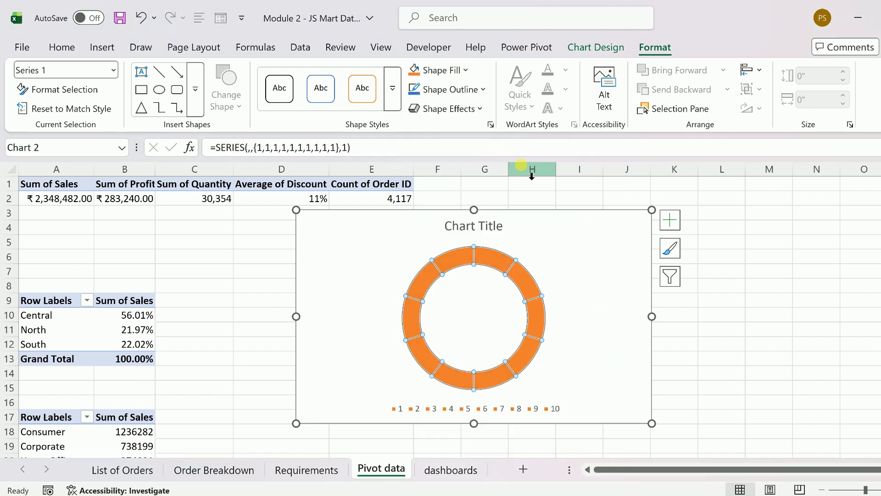
pyautogui.click(225, 285)
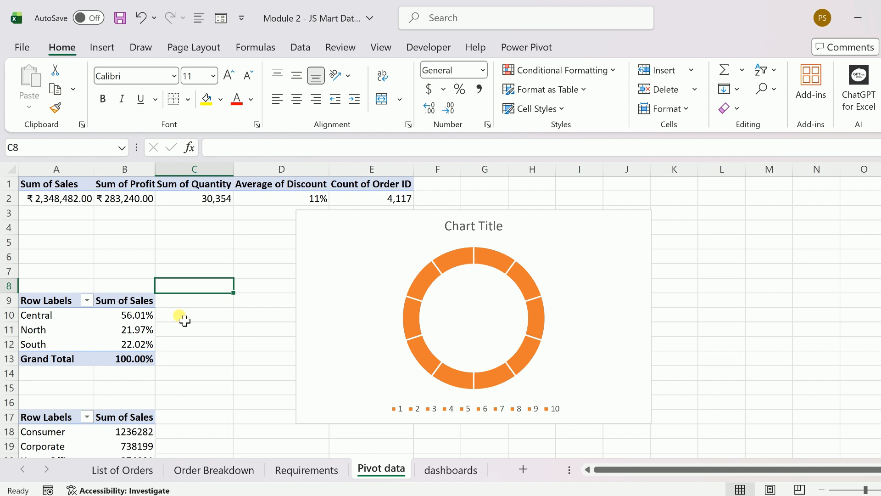
# Enter the formula =1-B10 in C10 beside the Central region share and fill it down to C12
pyautogui.click(183, 319)
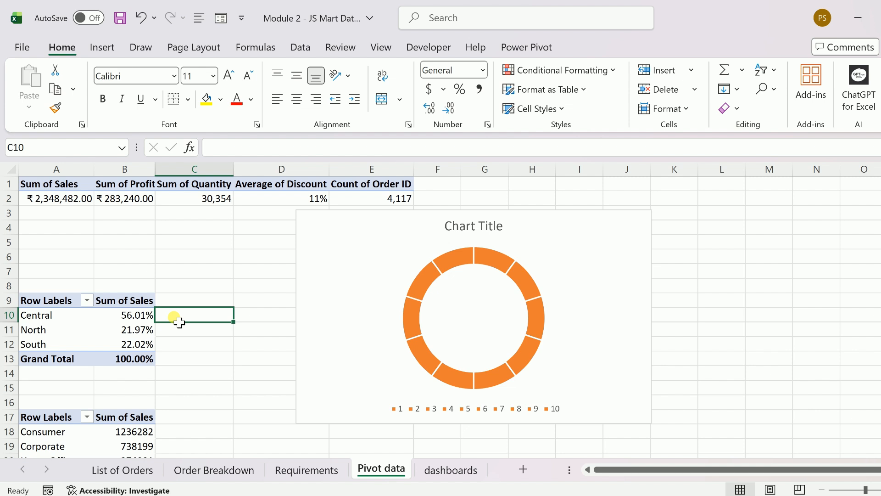
pyautogui.write('=1')
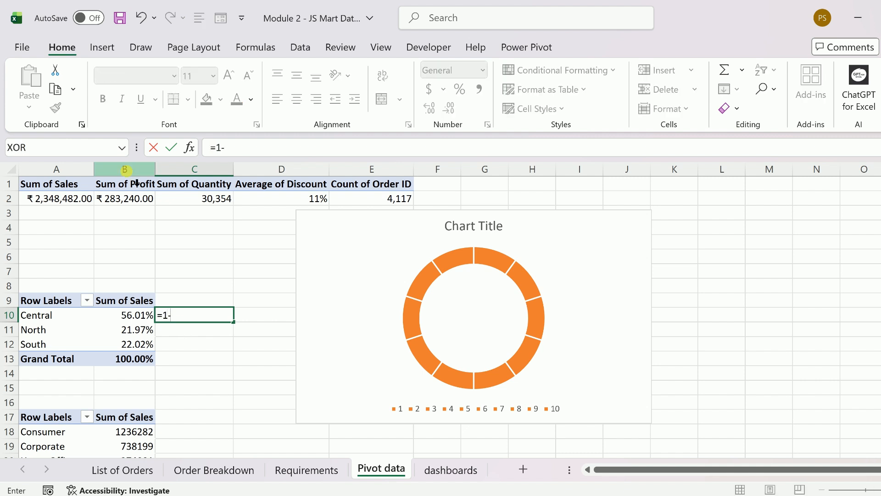
pyautogui.write('-')
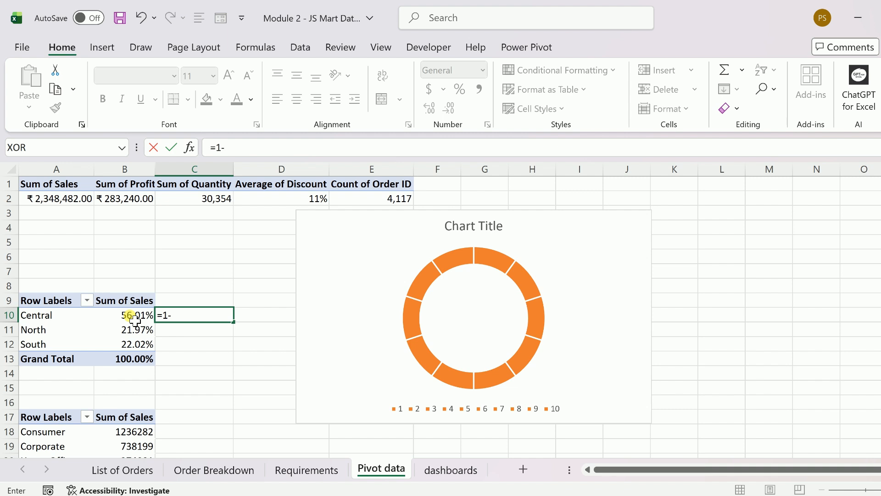
pyautogui.write('b10')
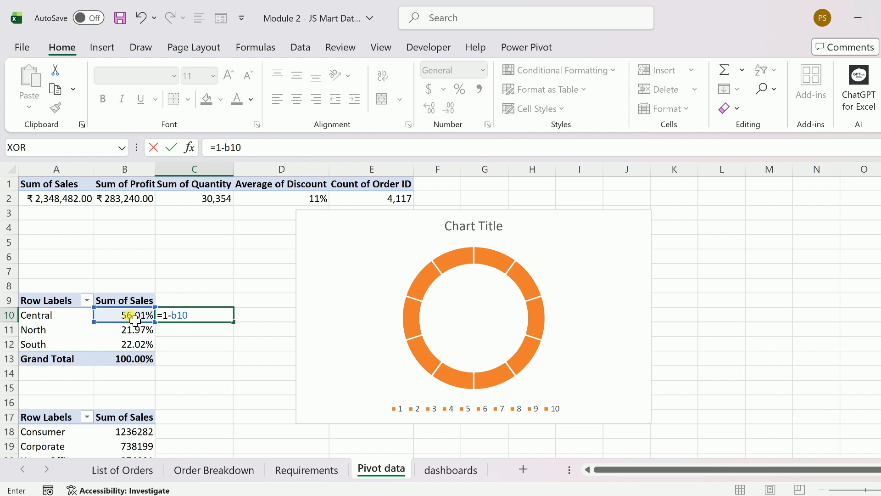
pyautogui.press('Return')
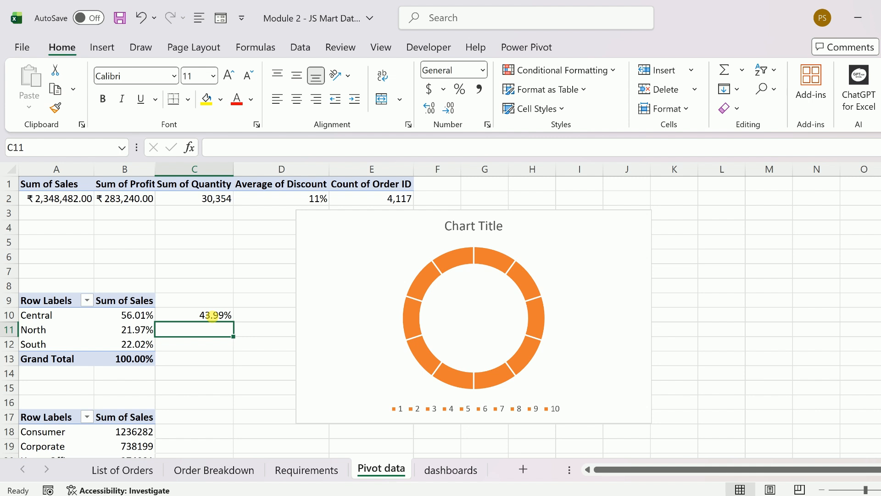
pyautogui.click(212, 315)
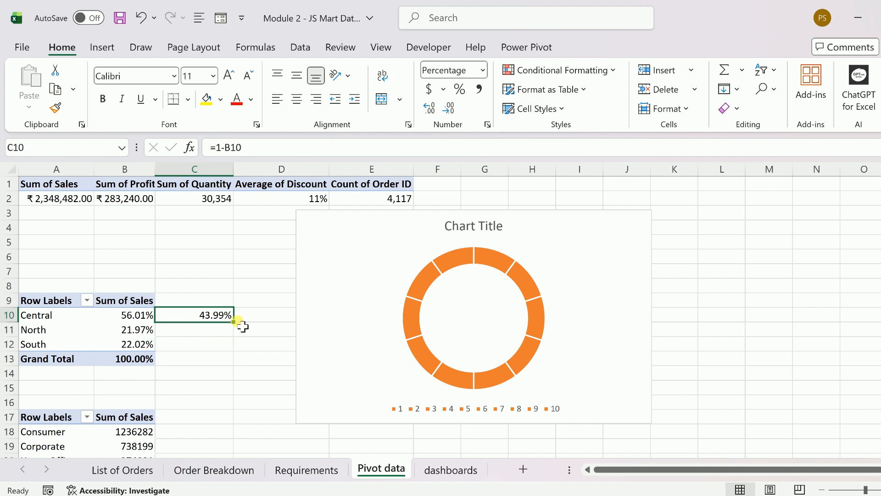
pyautogui.moveTo(234, 323); pyautogui.dragTo(236, 357)
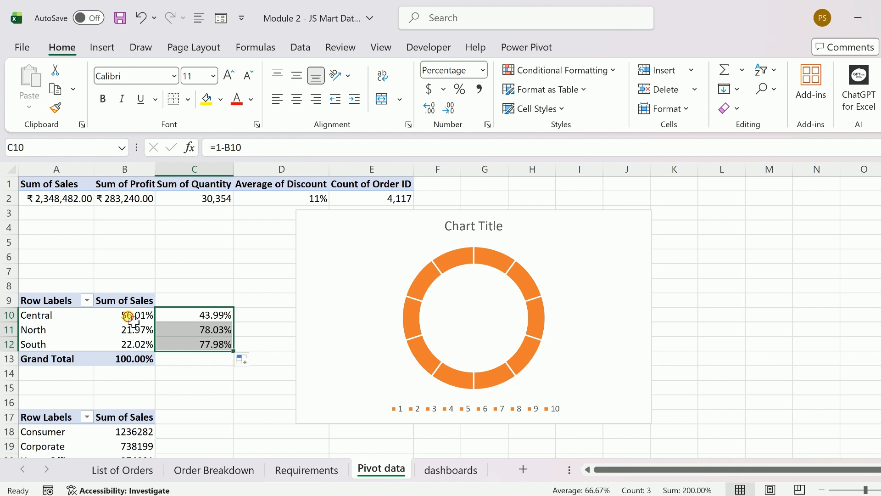
# Format the percentages in B10:C12 with no decimal places
pyautogui.moveTo(133, 316); pyautogui.dragTo(197, 348)
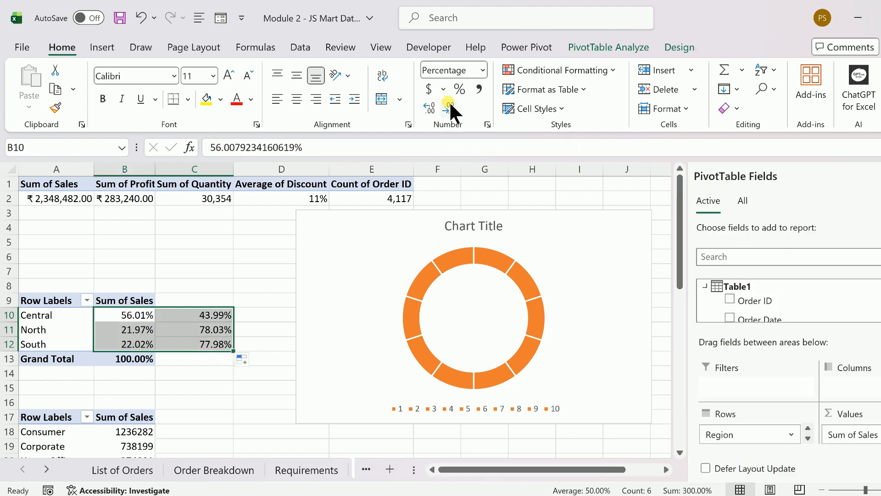
pyautogui.doubleClick(450, 101)
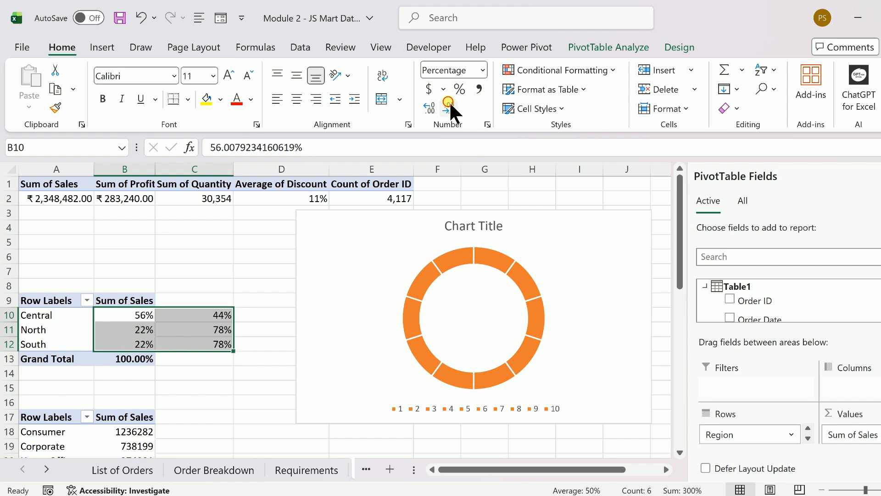
pyautogui.click(228, 274)
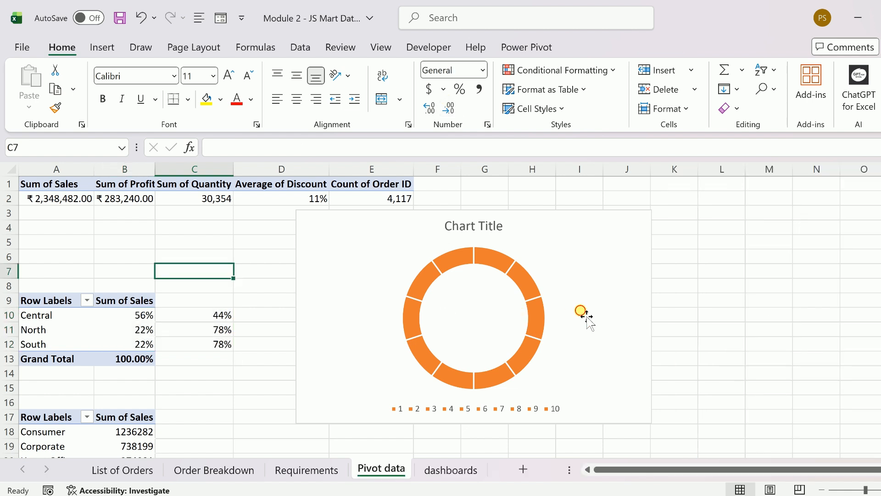
# Start a second series in the doughnut chart's data source and take its name from cell A10 (Central)
pyautogui.click(581, 311)
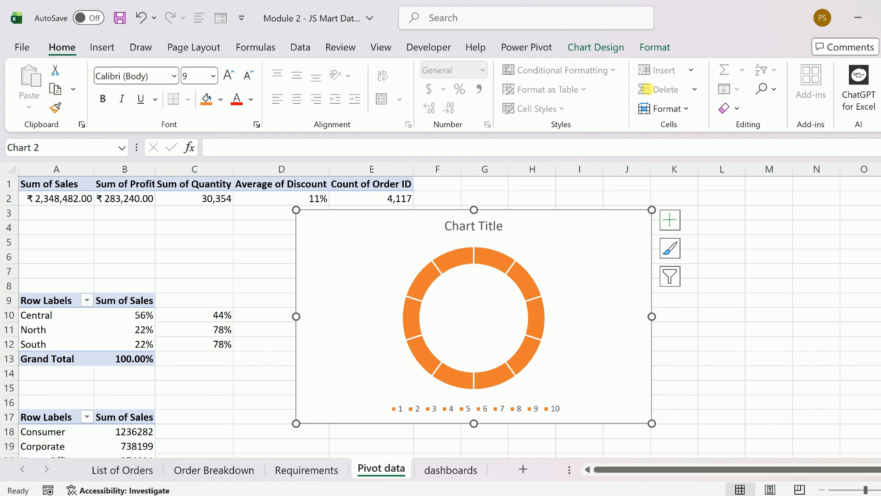
pyautogui.click(607, 47)
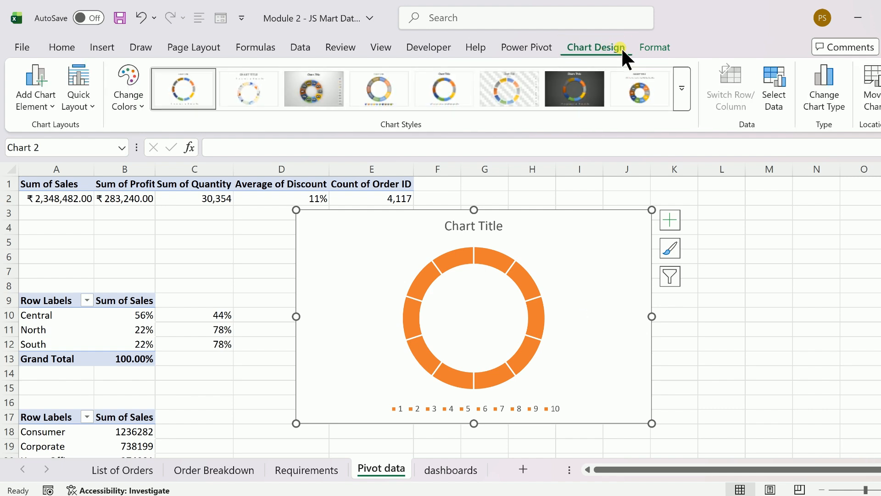
pyautogui.click(776, 79)
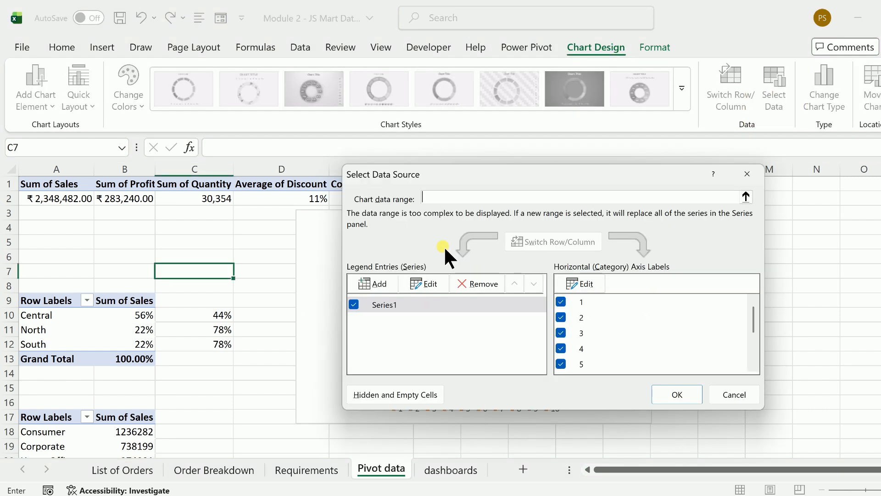
pyautogui.click(373, 281)
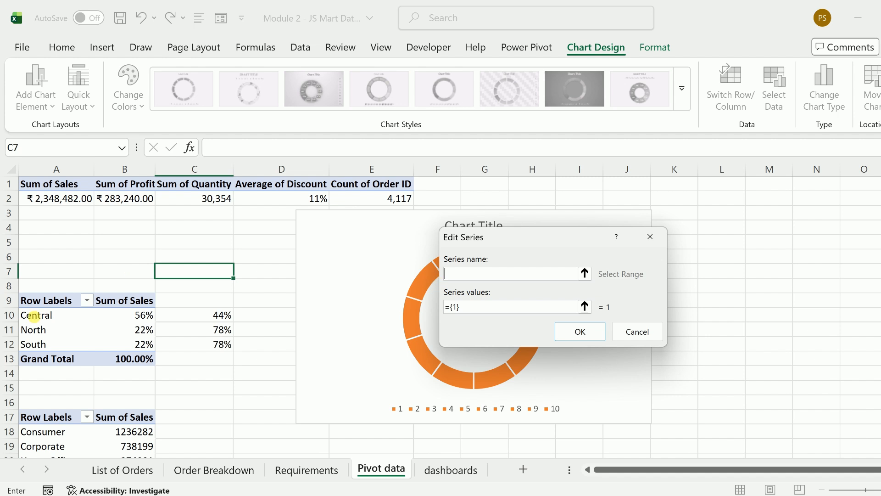
pyautogui.click(34, 316)
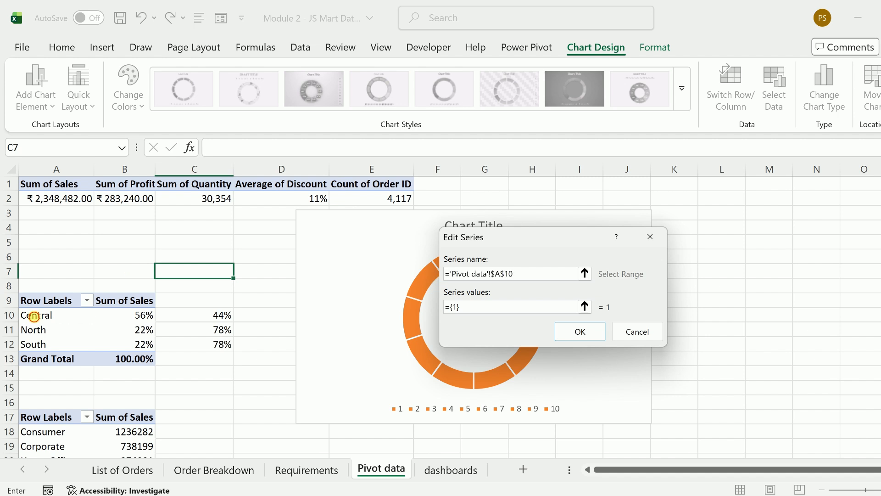
# Set the Central series values to 'Pivot data'!$B$10:$C$10 and apply the updated chart data source
pyautogui.click(481, 308)
pyautogui.press('BackSpace')
pyautogui.press('BackSpace')
pyautogui.press('BackSpace')
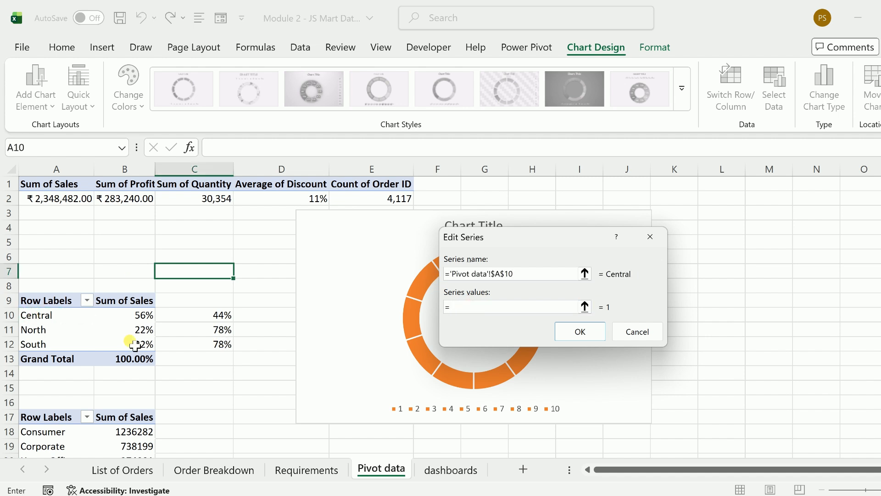
pyautogui.click(152, 315)
pyautogui.moveTo(167, 320); pyautogui.dragTo(190, 320)
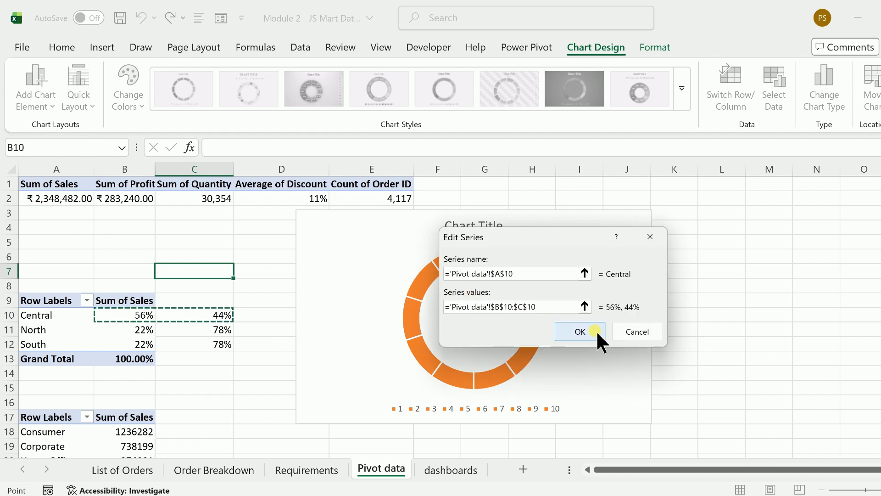
pyautogui.click(580, 331)
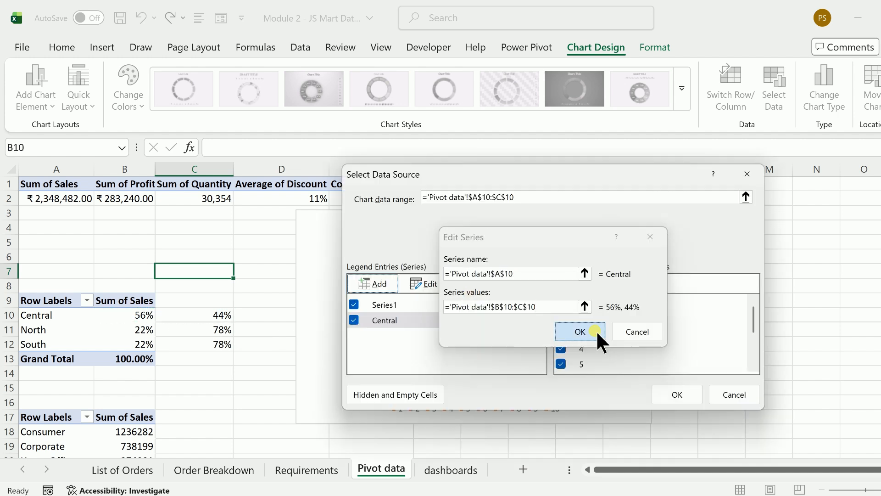
pyautogui.click(673, 394)
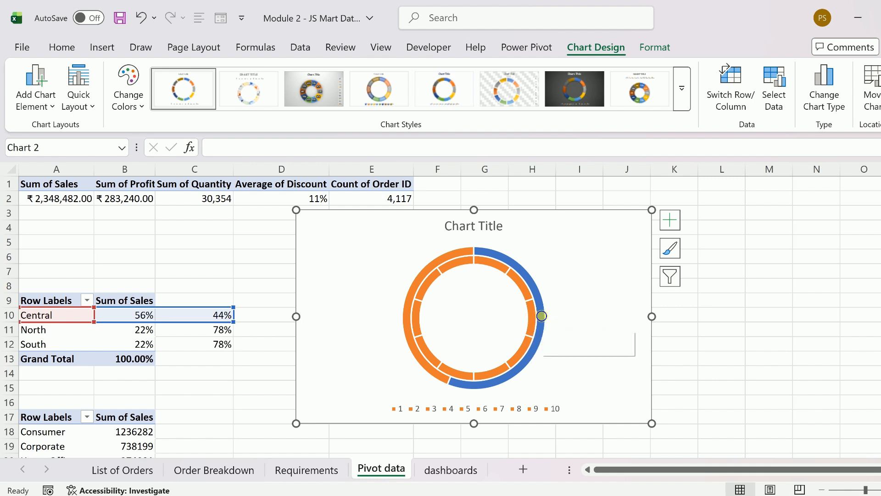
# Assign the Central doughnut series to the secondary axis and apply the combination chart
pyautogui.rightClick(544, 317)
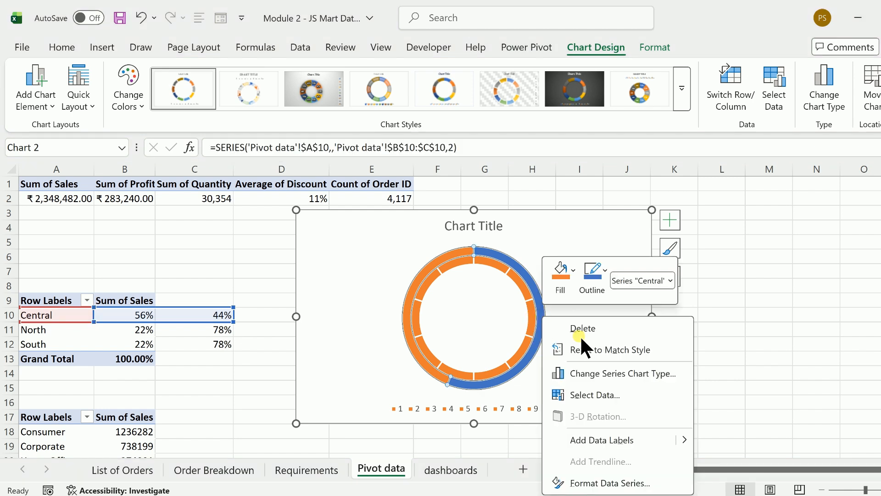
pyautogui.click(599, 375)
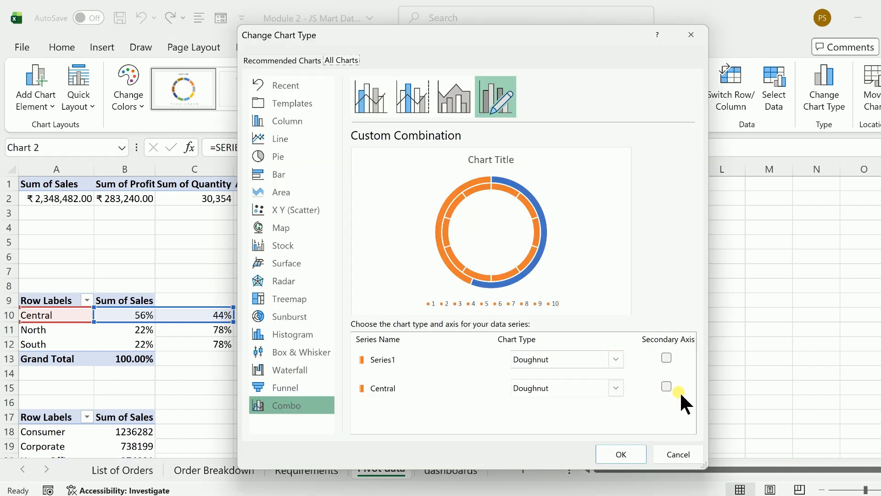
pyautogui.click(667, 386)
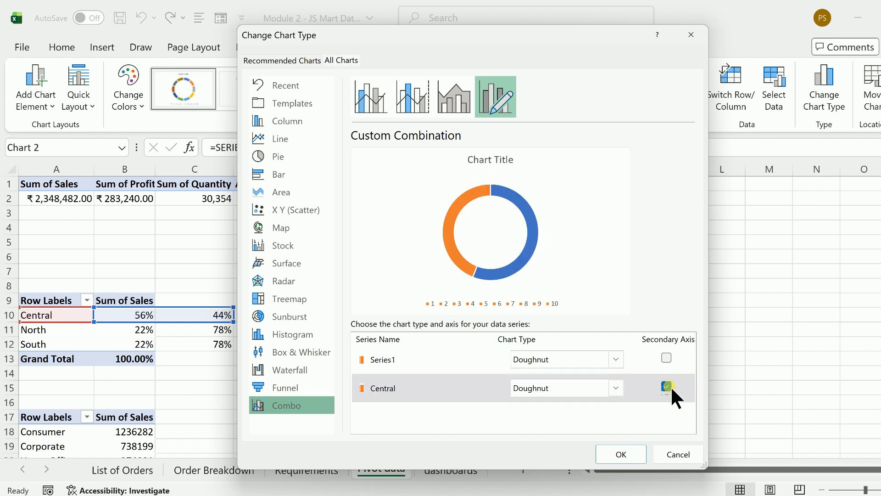
pyautogui.click(620, 454)
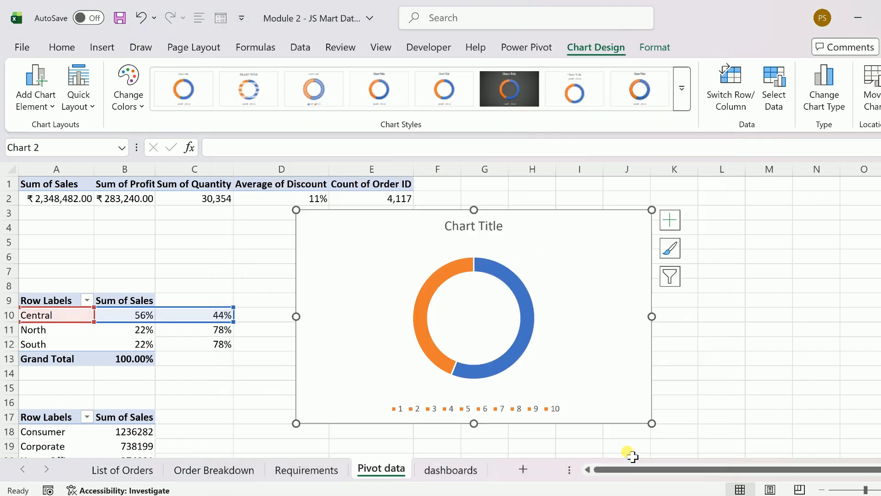
pyautogui.press('Escape')
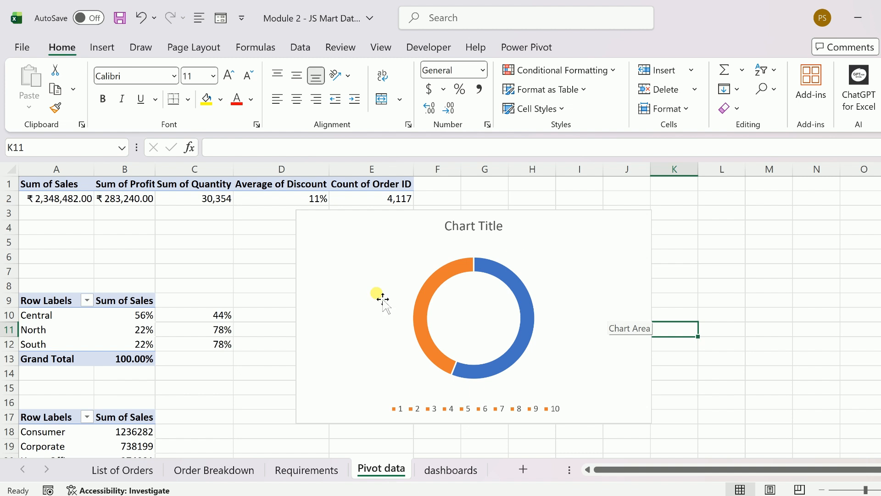
# Set the 56% slice of the Central series to no fill
pyautogui.doubleClick(532, 338)
pyautogui.click(531, 338)
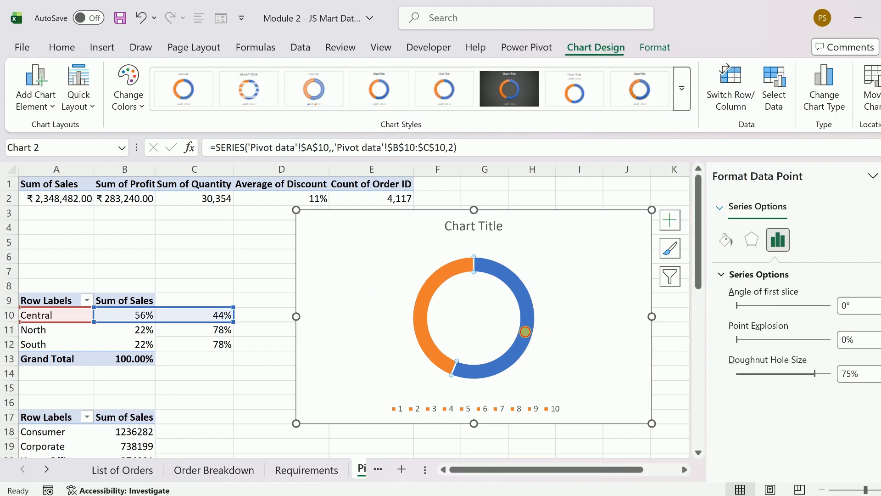
pyautogui.click(726, 241)
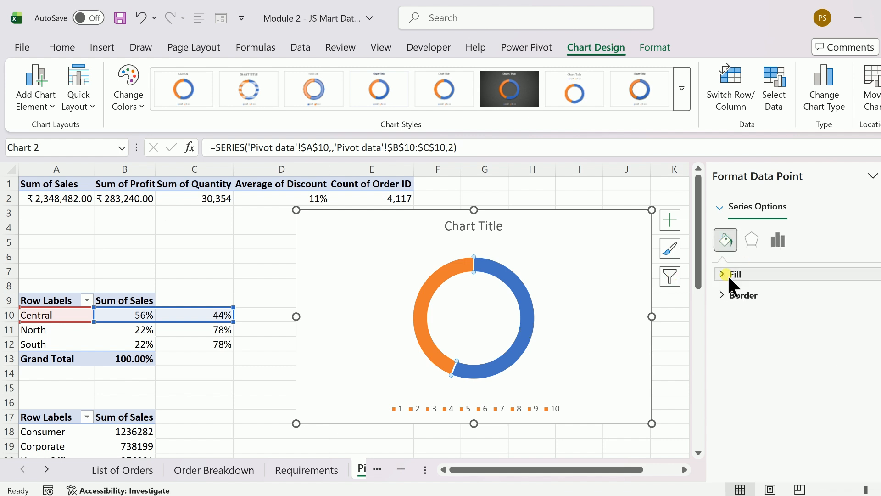
pyautogui.click(728, 275)
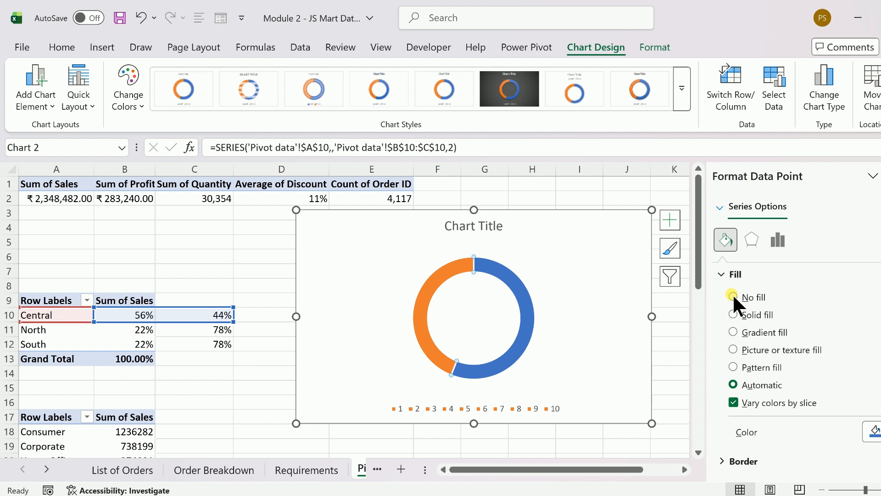
pyautogui.click(733, 296)
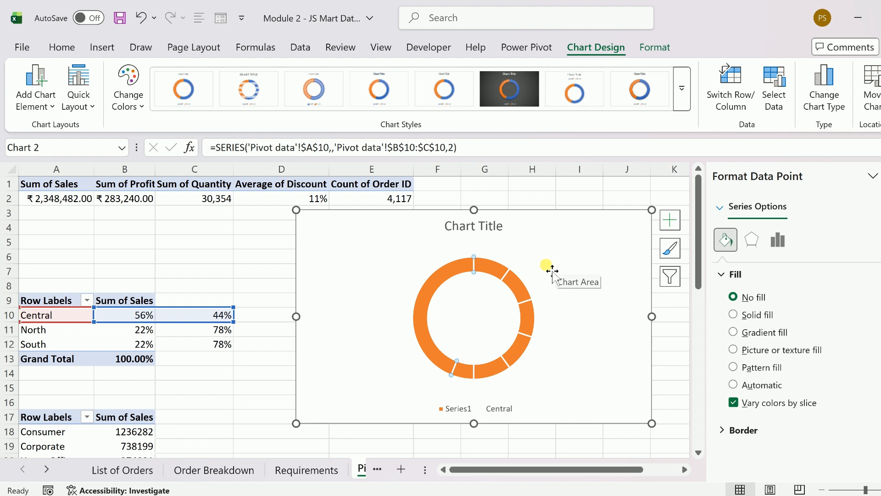
# Give the 44% slice of the Central series a solid white fill with 37% transparency
pyautogui.click(425, 290)
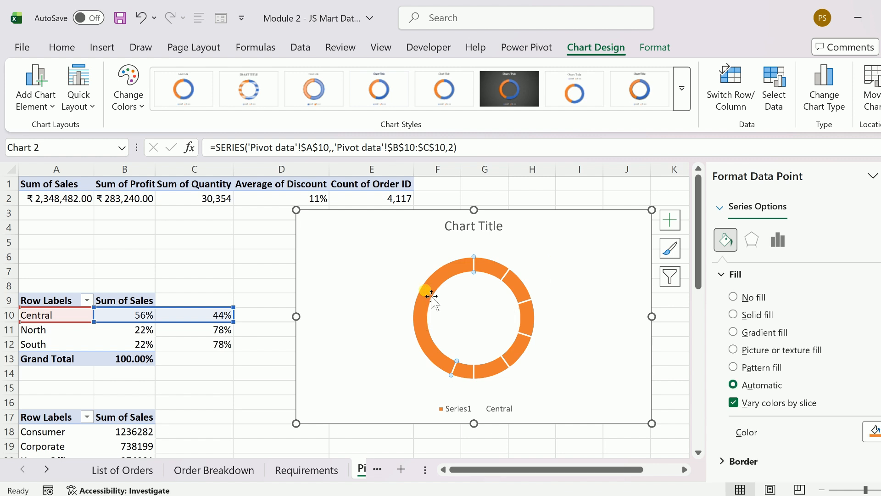
pyautogui.click(875, 431)
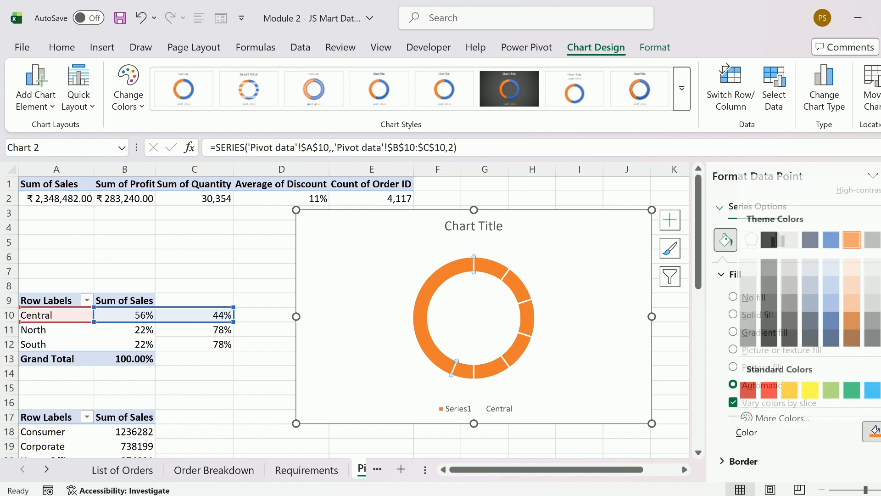
pyautogui.click(749, 233)
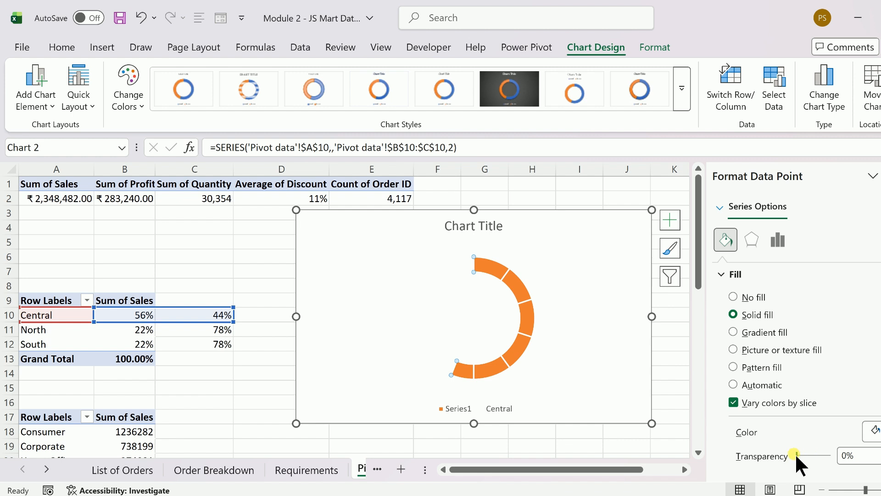
pyautogui.moveTo(797, 455); pyautogui.dragTo(810, 456)
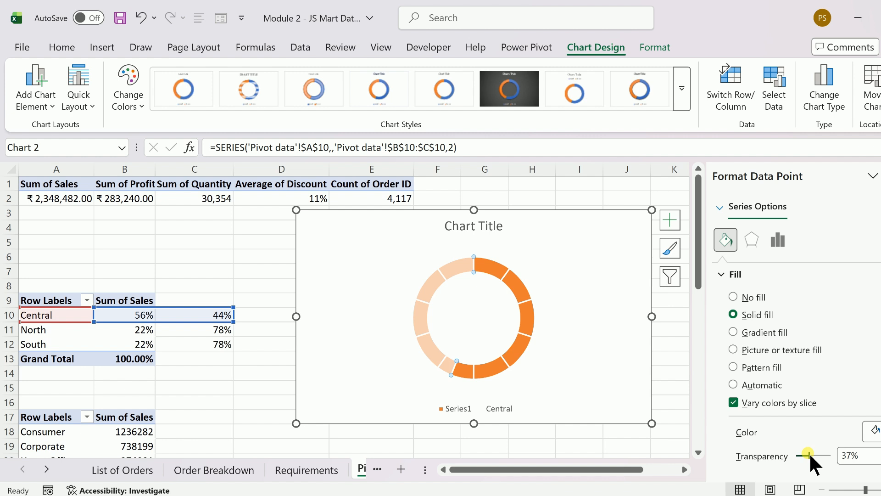
# Replace the doughnut chart's title with Central
pyautogui.click(495, 233)
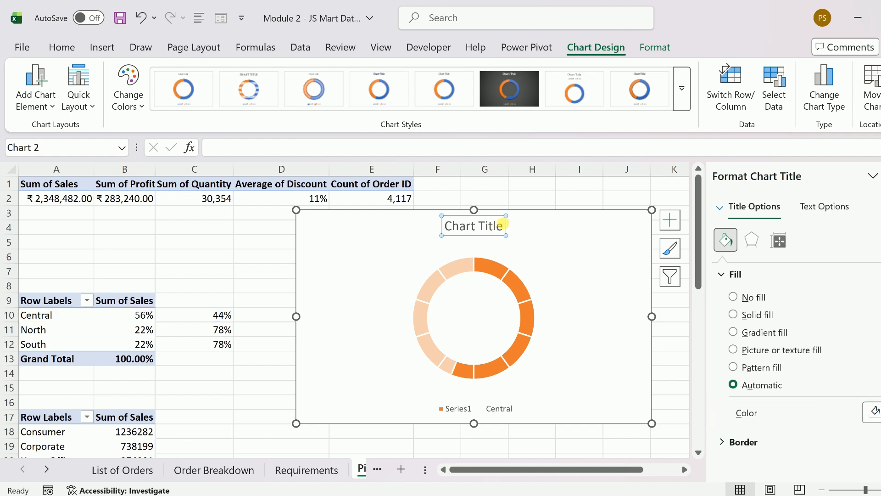
pyautogui.click(502, 224)
pyautogui.press('BackSpace')
pyautogui.press('BackSpace')
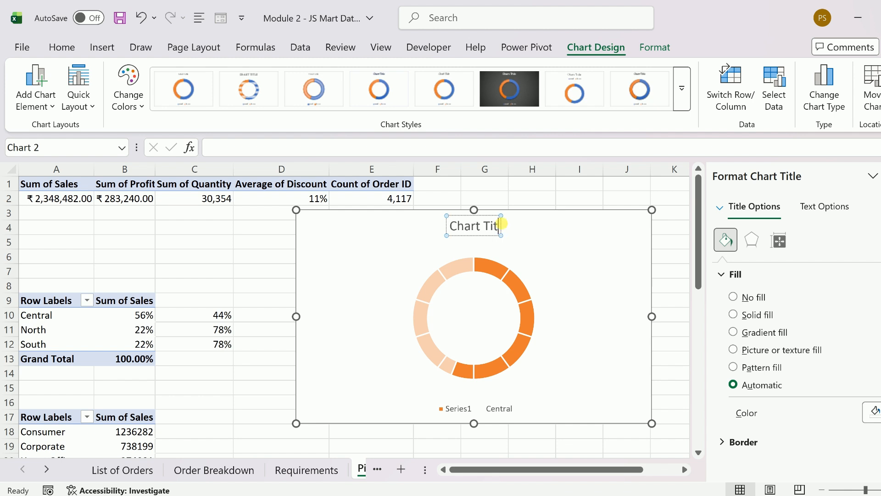
pyautogui.press('BackSpace')
pyautogui.press('BackSpace')
pyautogui.press('BackSpace')
pyautogui.press('BackSpace')
pyautogui.press('BackSpace')
pyautogui.press('BackSpace')
pyautogui.press('BackSpace')
pyautogui.press('BackSpace')
pyautogui.press('BackSpace')
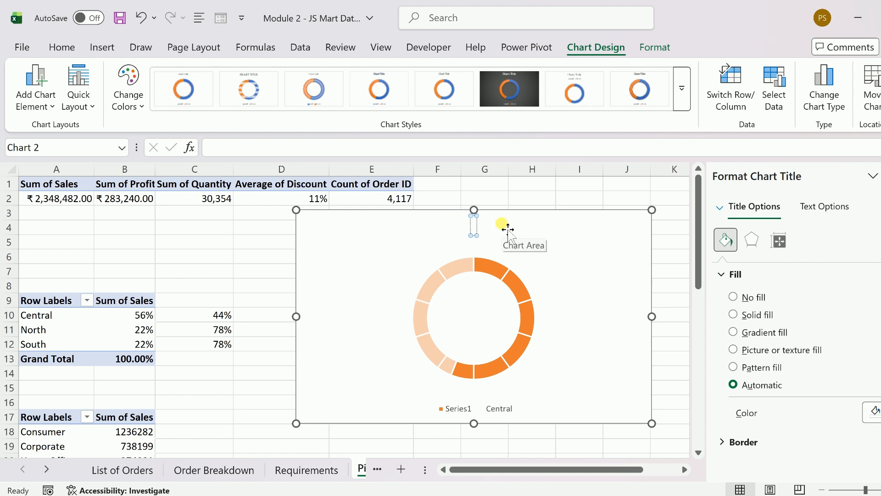
pyautogui.write('Central')
pyautogui.press('Return')
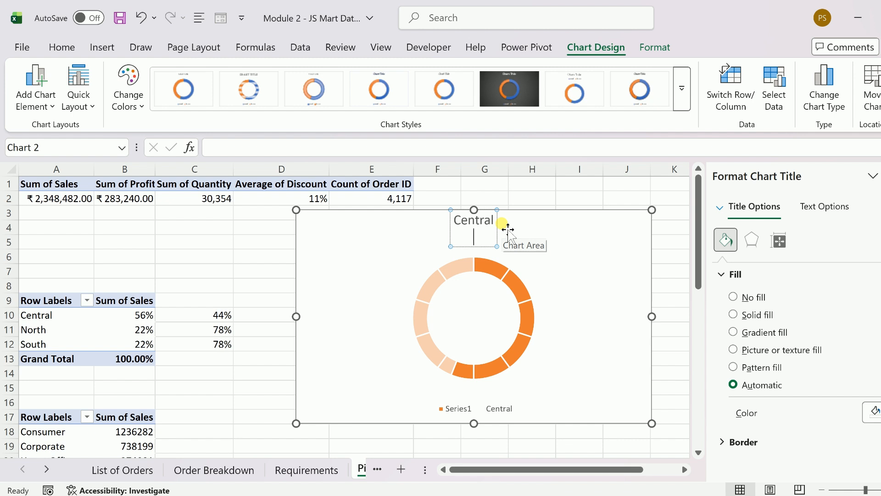
pyautogui.press('BackSpace')
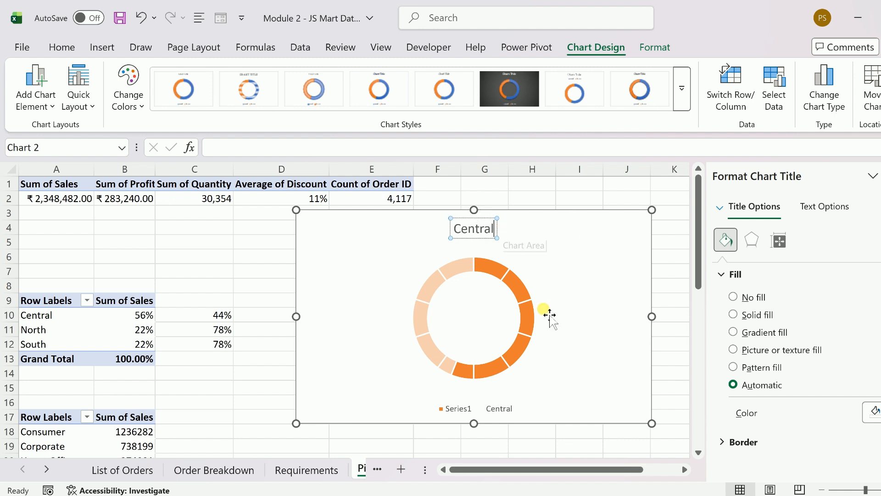
# Shrink the Central chart from its lower corner and remove its legend
pyautogui.click(654, 431)
pyautogui.moveTo(654, 430); pyautogui.dragTo(582, 409)
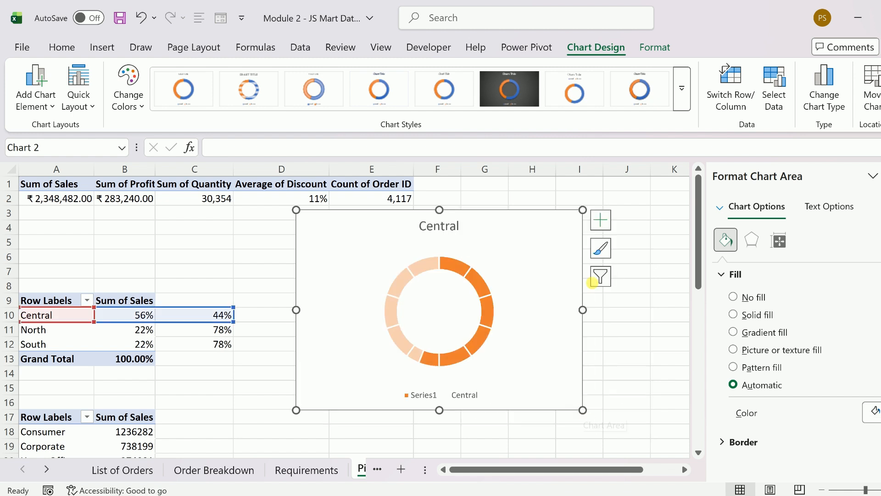
pyautogui.click(601, 219)
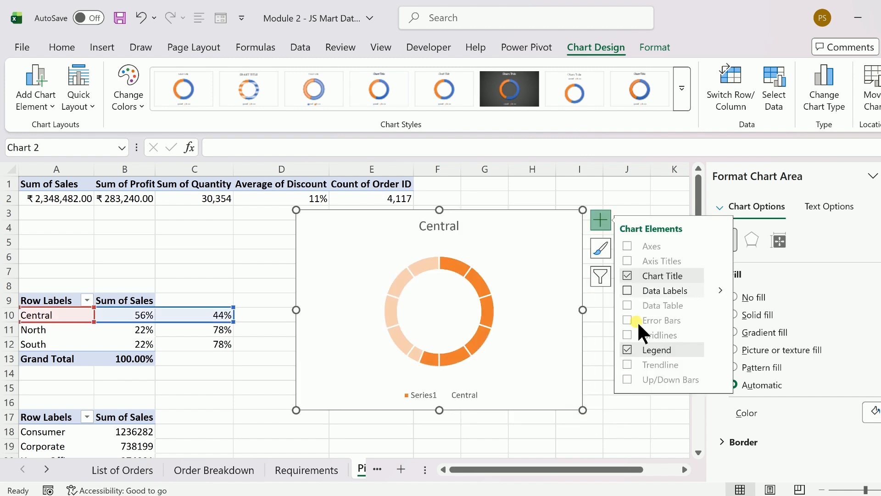
pyautogui.click(627, 349)
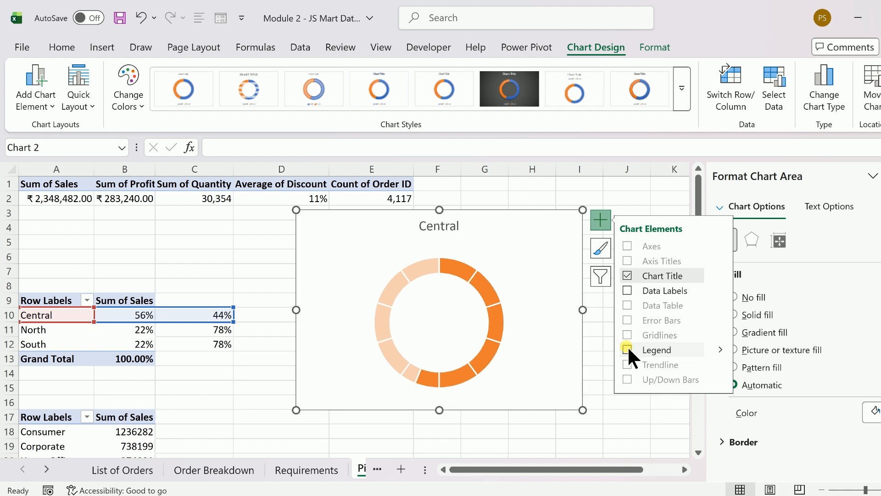
pyautogui.click(560, 432)
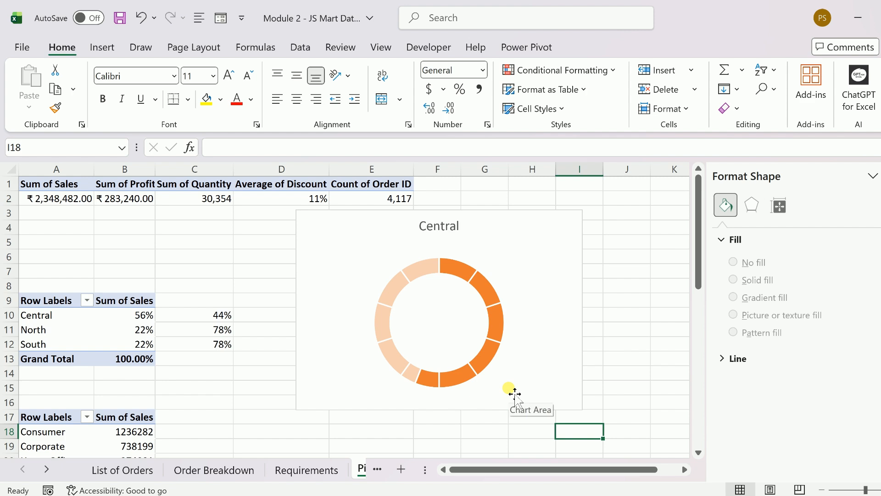
# Insert a blank doughnut chart just below the Central chart
pyautogui.scroll(-1, 514, 394)
pyautogui.click(281, 402)
pyautogui.click(107, 48)
pyautogui.click(305, 108)
pyautogui.click(316, 303)
pyautogui.moveTo(246, 235); pyautogui.dragTo(318, 424)
# Add a series to the new doughnut chart with the values ={1,1,1,1,1,1,1,1,1,1} and apply the data source
pyautogui.click(774, 88)
pyautogui.click(457, 307)
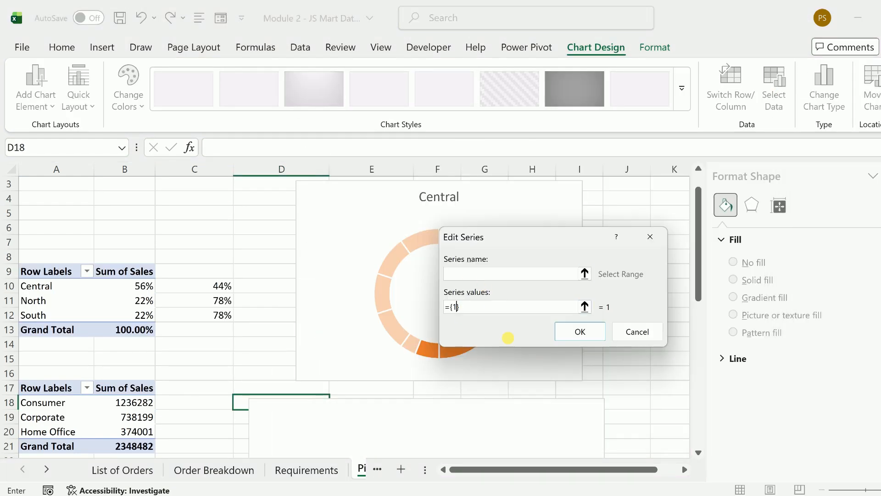
pyautogui.write(',1,1,1,1,1,1,1,1,1')
pyautogui.click(581, 332)
pyautogui.click(677, 395)
# Fill the new doughnut chart's ten segments with blue
pyautogui.scroll(-2, 551, 395)
pyautogui.click(471, 389)
pyautogui.click(655, 48)
pyautogui.click(465, 70)
pyautogui.click(529, 357)
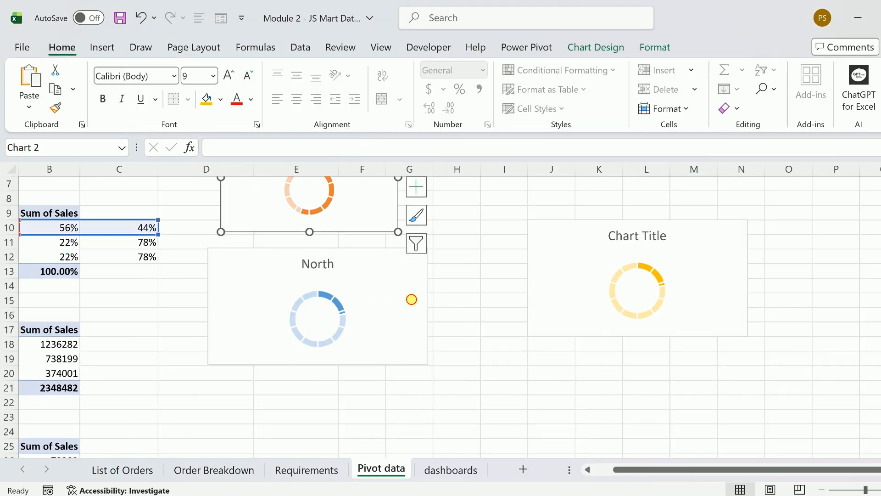
# Title the yellow doughnut chart South and move the rings of all three regional charts closer to their titles
pyautogui.click(700, 293)
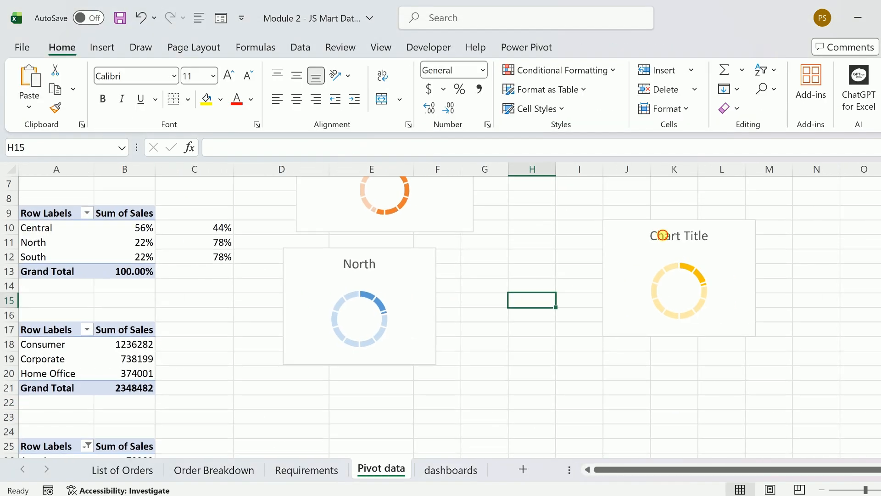
pyautogui.click(723, 254)
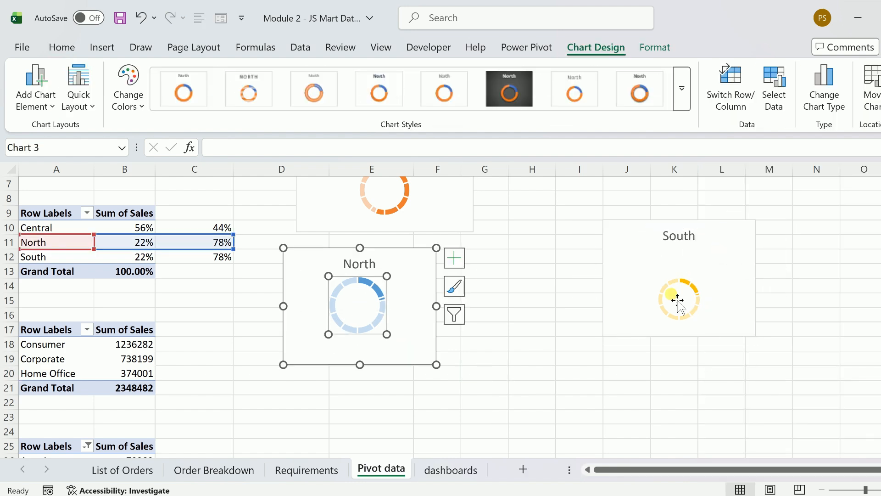
pyautogui.click(688, 340)
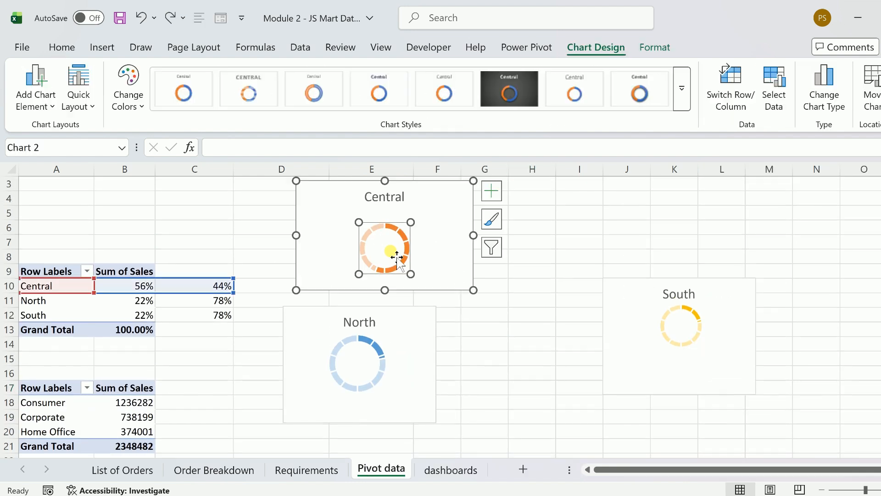
pyautogui.click(393, 251)
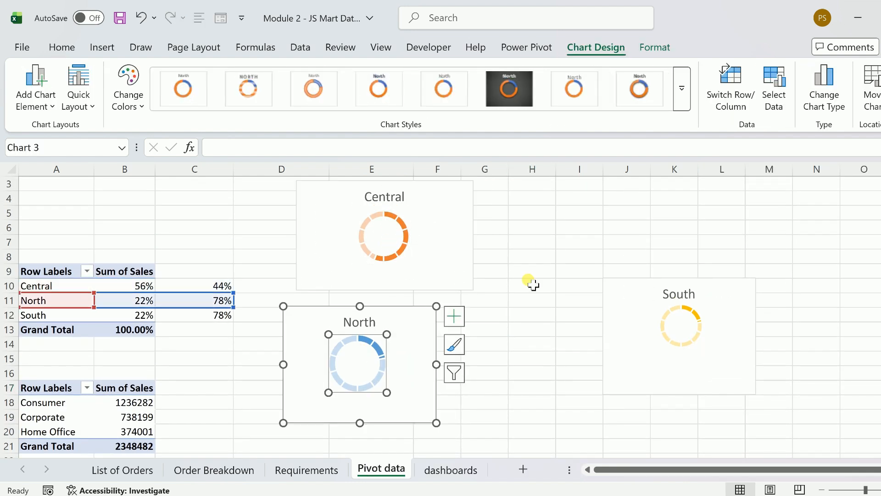
pyautogui.click(533, 341)
# Draw a rounded rectangle about 5.91" wide and 2.54" high below the KPI cards on the dashboards sheet
pyautogui.click(452, 473)
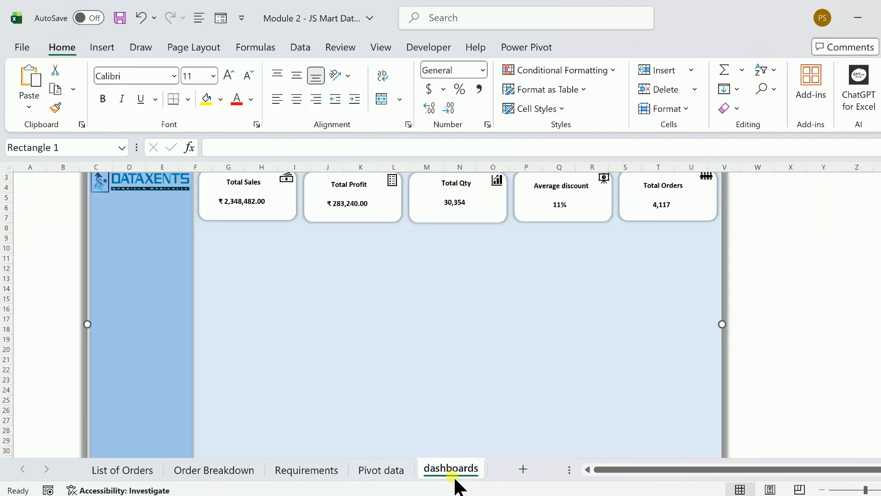
pyautogui.click(302, 250)
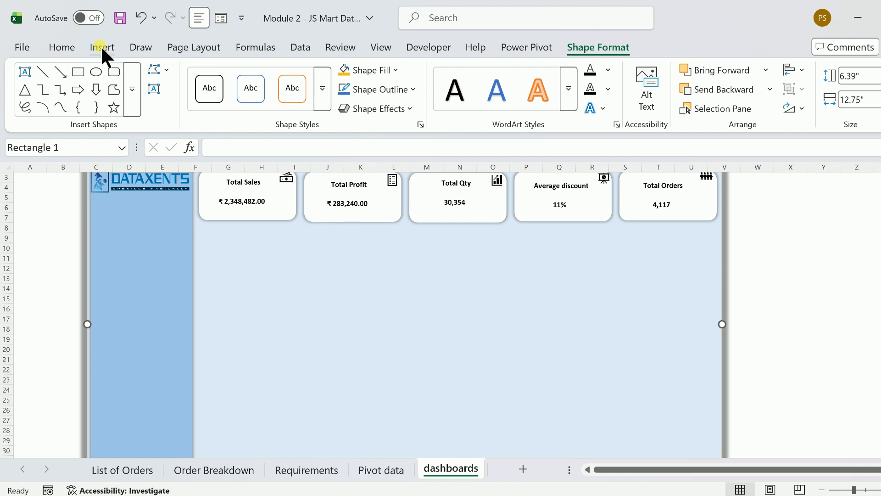
pyautogui.click(110, 72)
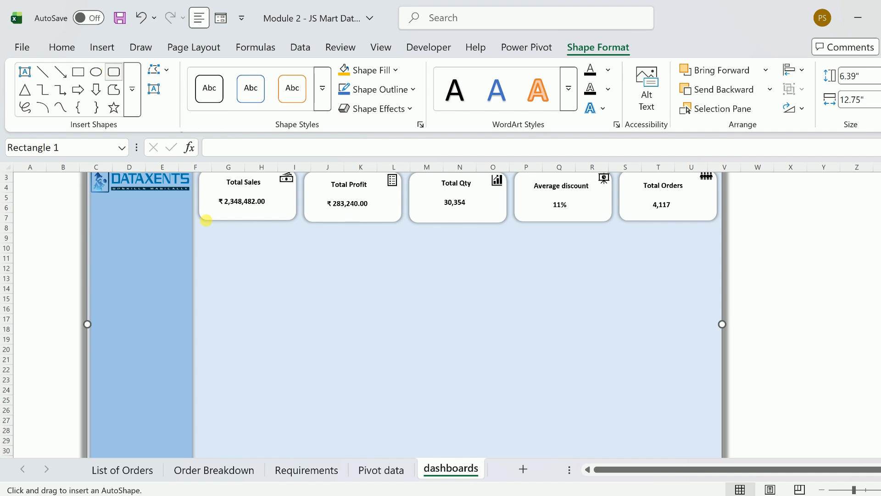
pyautogui.moveTo(205, 237); pyautogui.dragTo(500, 363)
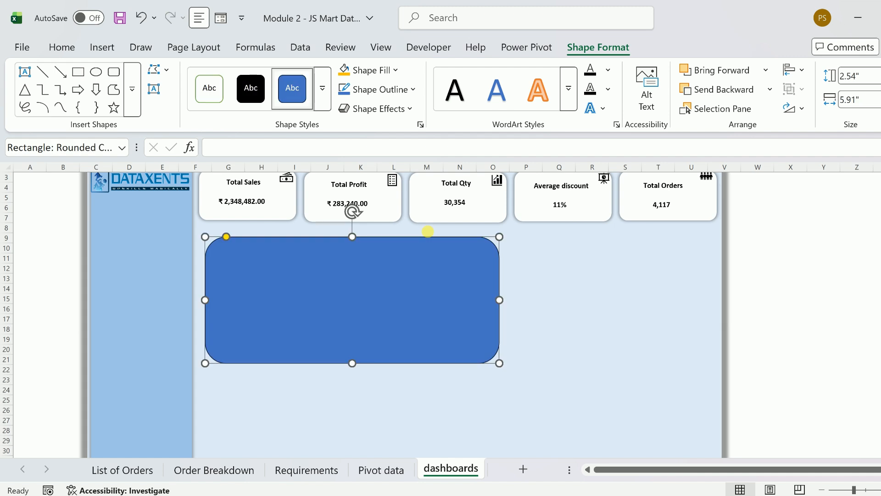
# Give the new rounded rectangle a white fill and no outline
pyautogui.click(396, 72)
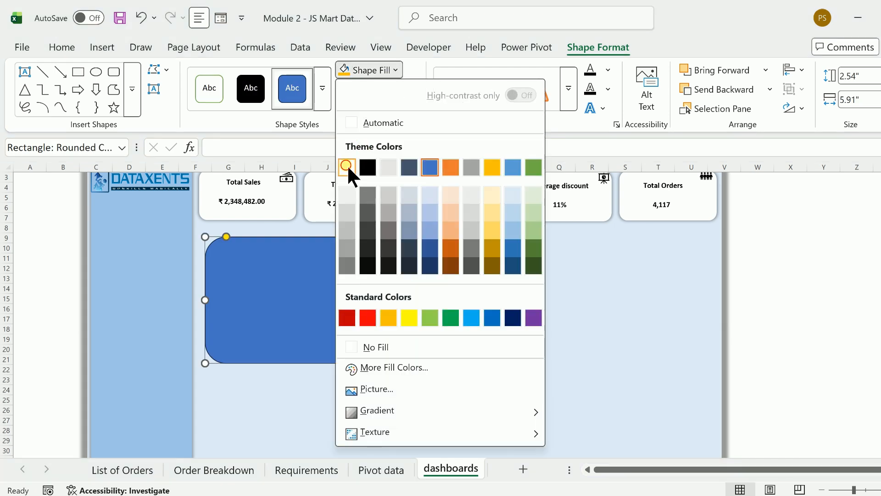
pyautogui.click(348, 166)
pyautogui.click(405, 90)
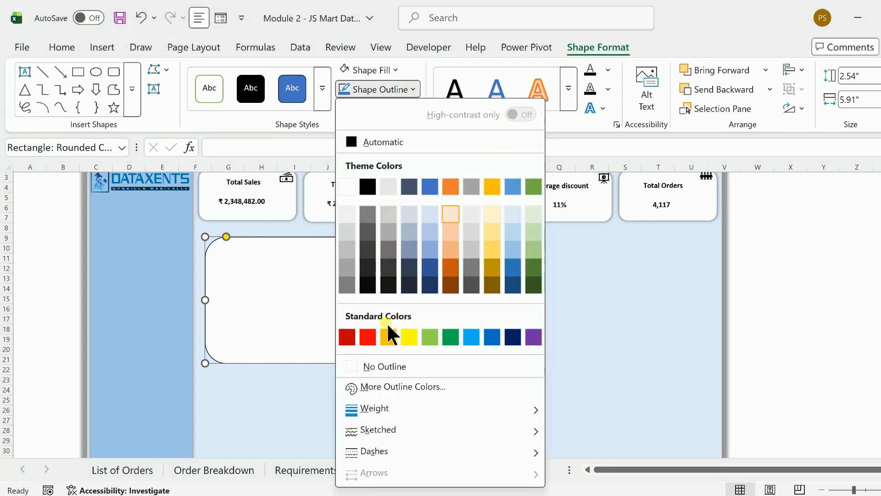
pyautogui.click(390, 366)
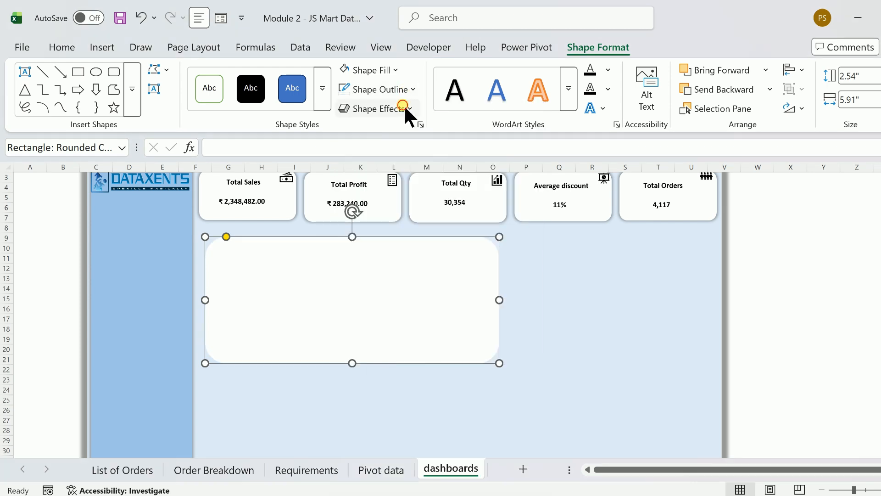
# Apply the centred outer shadow to the new white rounded rectangle below the KPI cards
pyautogui.click(403, 107)
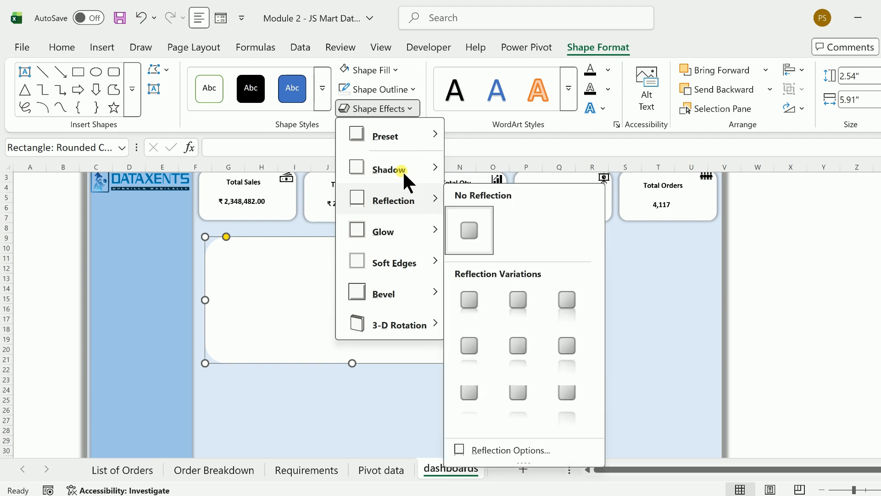
pyautogui.moveTo(403, 169)
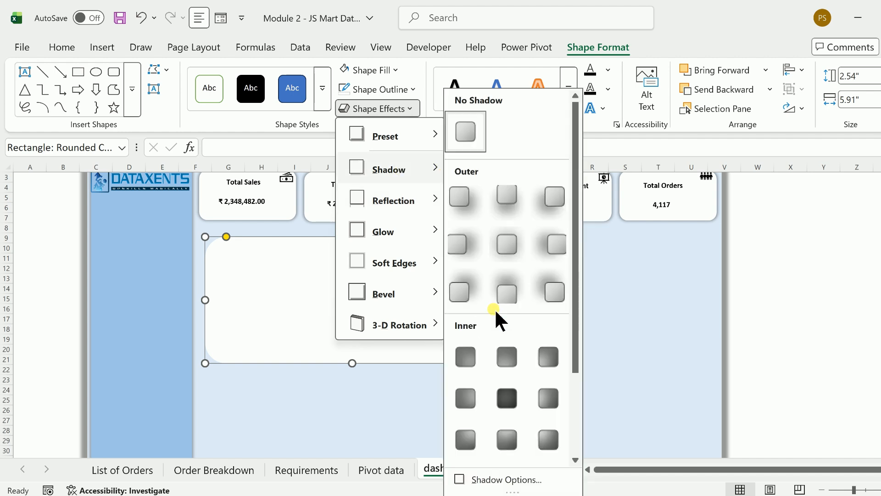
pyautogui.click(506, 247)
# Move the Central, North and South doughnut charts from the Pivot data sheet to the dashboards sheet
pyautogui.click(381, 470)
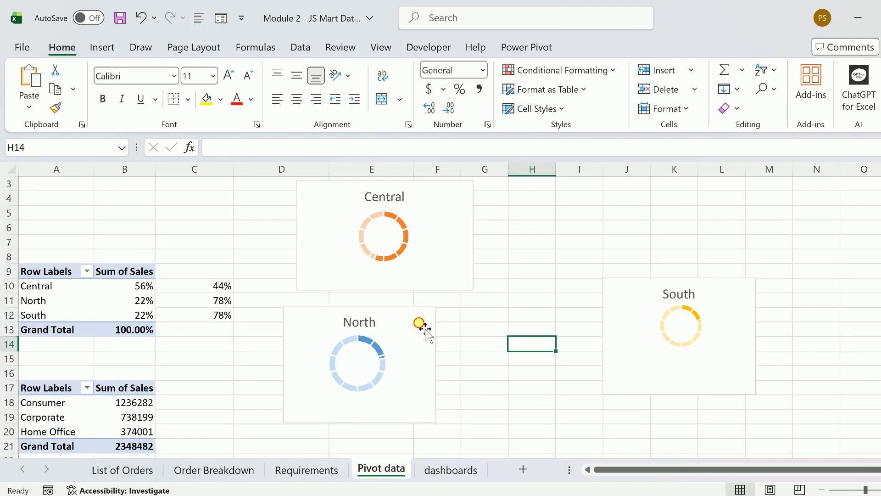
pyautogui.click(419, 329)
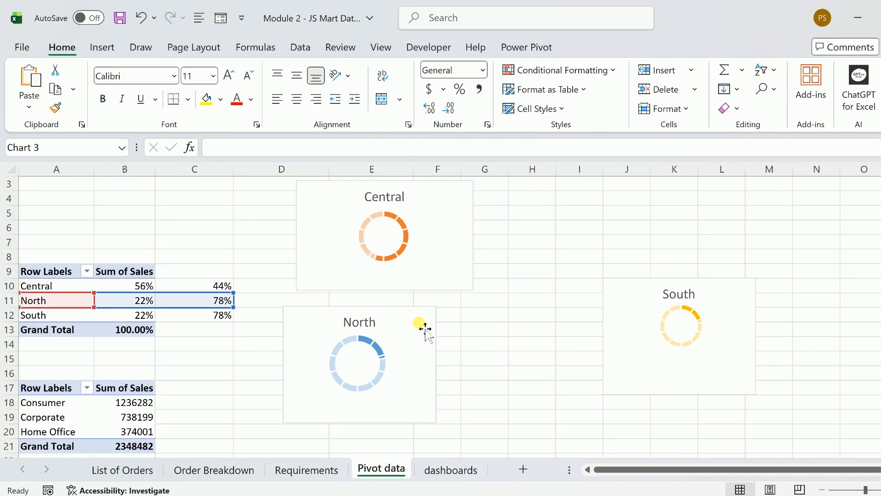
pyautogui.keyDown('ctrl'); pyautogui.click(444, 220); pyautogui.keyUp('ctrl')
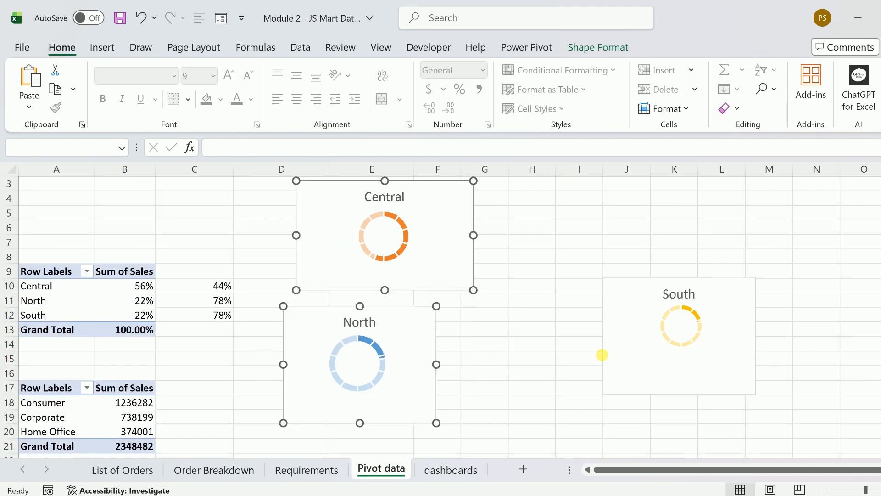
pyautogui.keyDown('ctrl'); pyautogui.click(630, 366); pyautogui.keyUp('ctrl')
pyautogui.press('Delete')
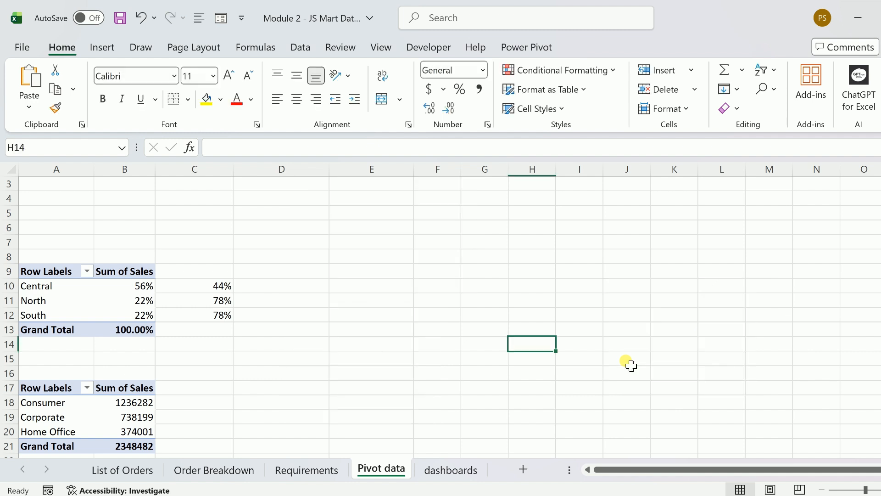
pyautogui.click(452, 470)
pyautogui.click(555, 288)
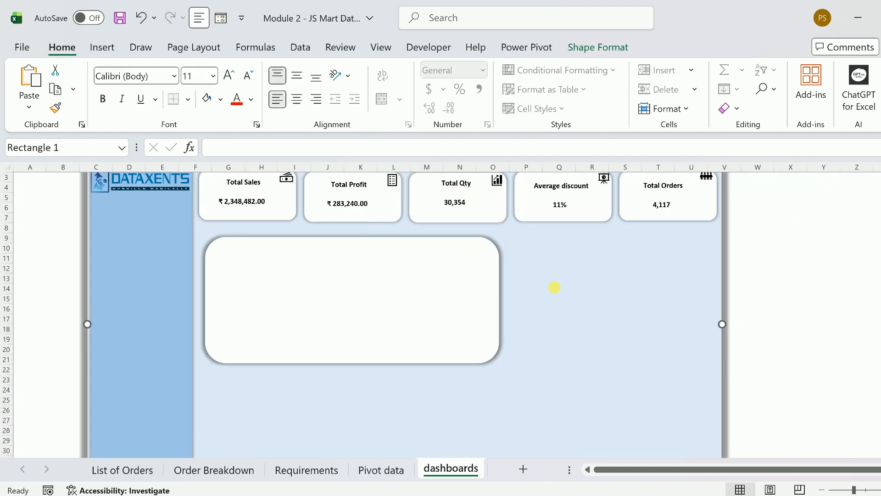
pyautogui.hotkey('ctrl', 'v')
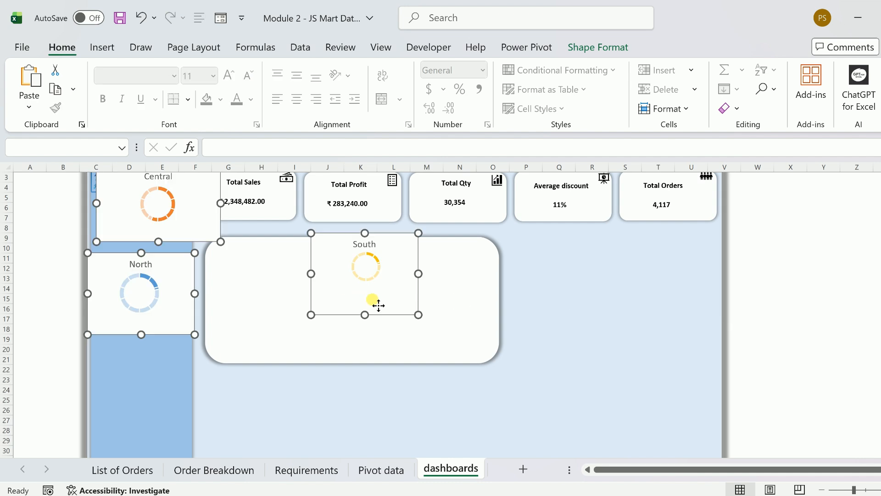
# Arrange the Central, North and South charts side by side on the white rounded card
pyautogui.moveTo(378, 306); pyautogui.dragTo(442, 323)
pyautogui.click(598, 330)
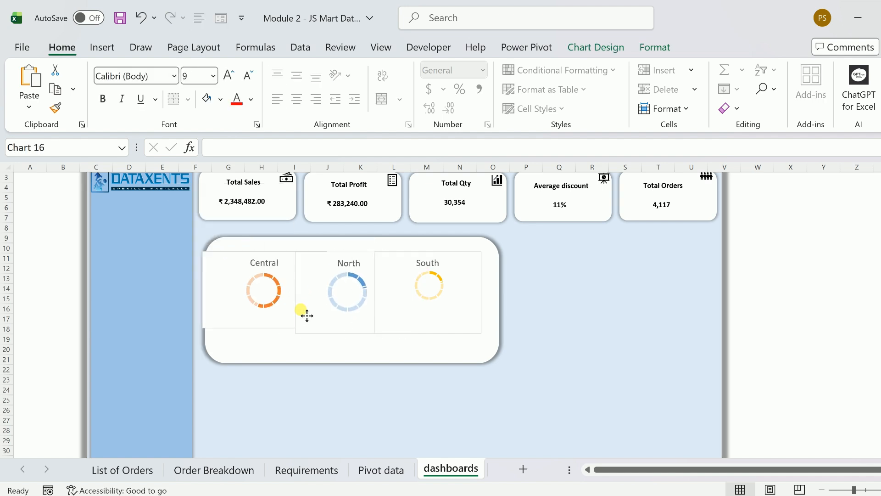
pyautogui.click(300, 336)
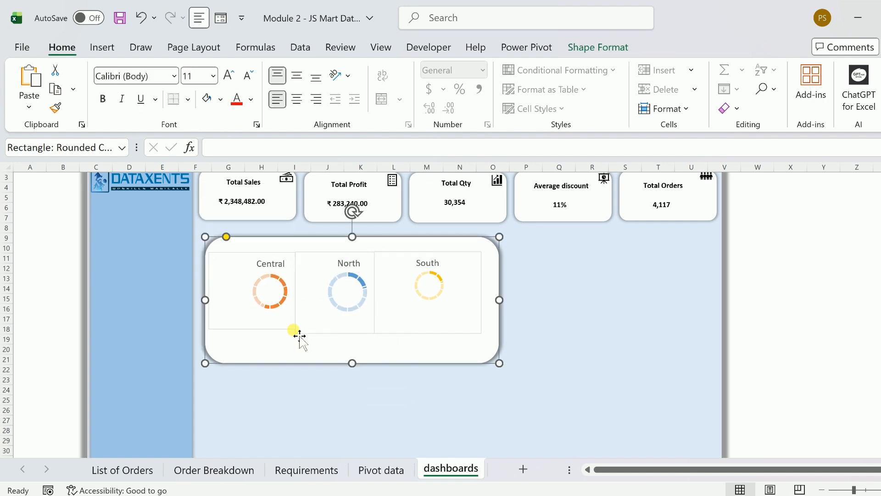
# Remove the outline and fill from the Central doughnut chart's area
pyautogui.click(282, 321)
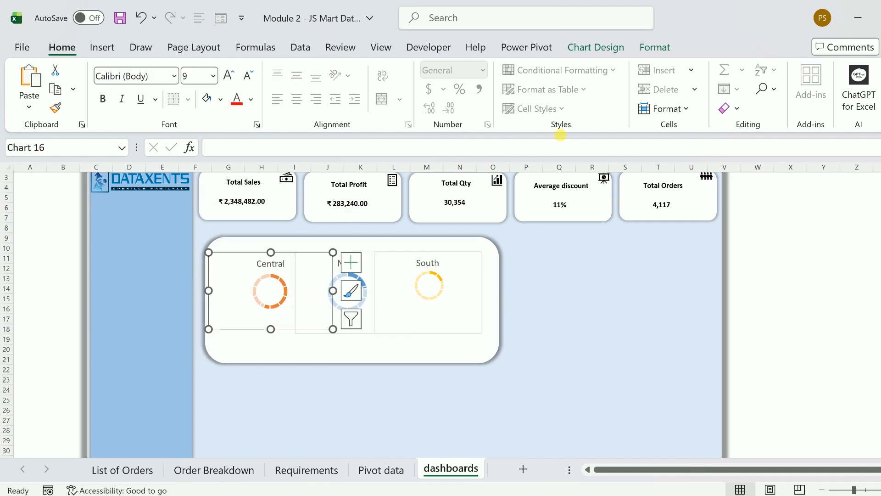
pyautogui.click(656, 47)
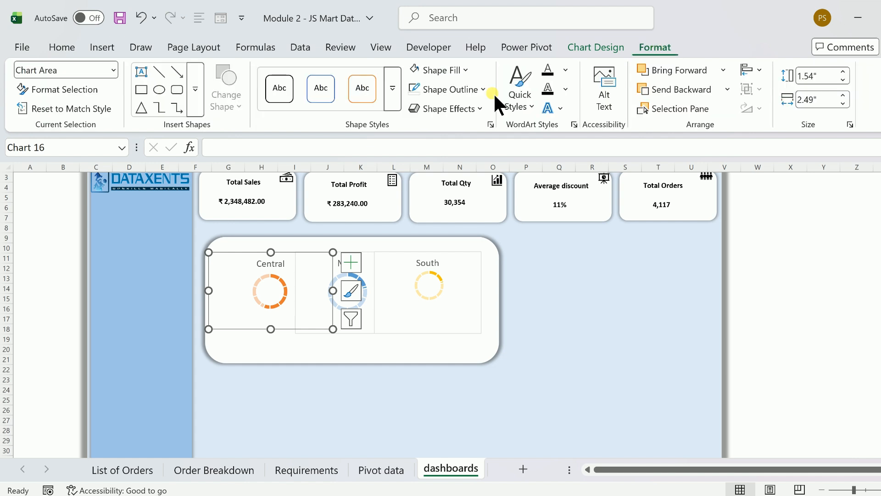
pyautogui.click(484, 90)
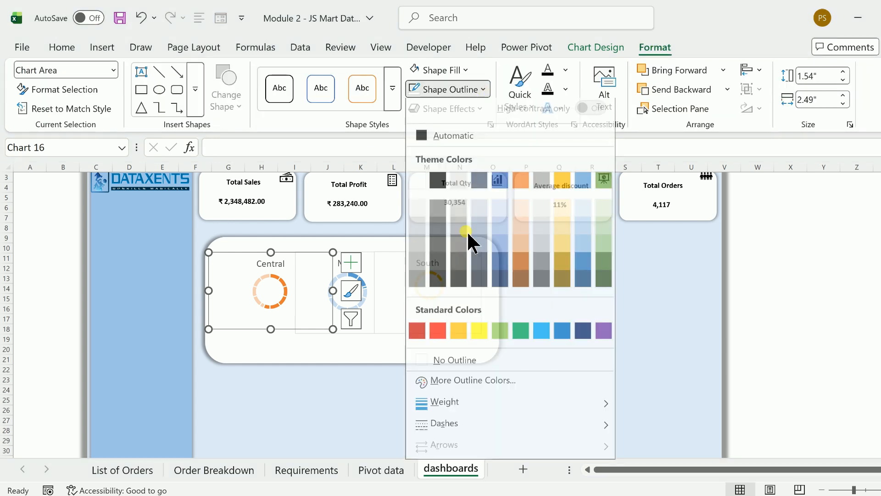
pyautogui.click(434, 366)
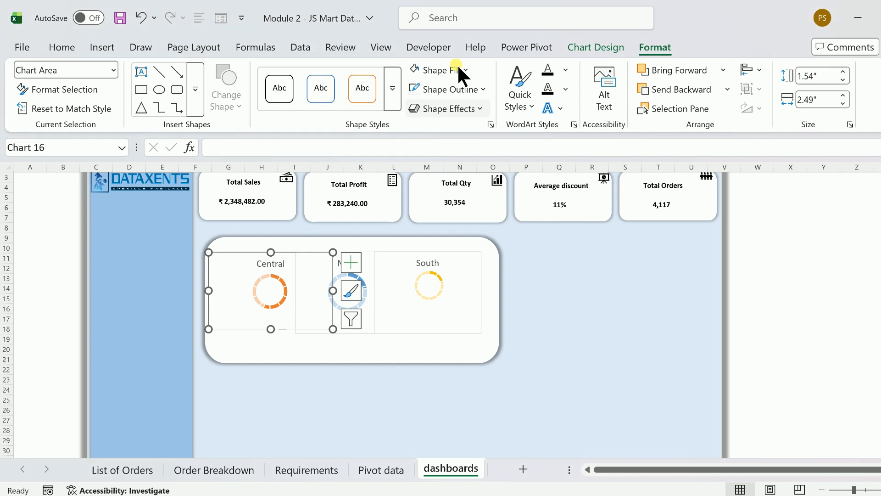
pyautogui.click(461, 73)
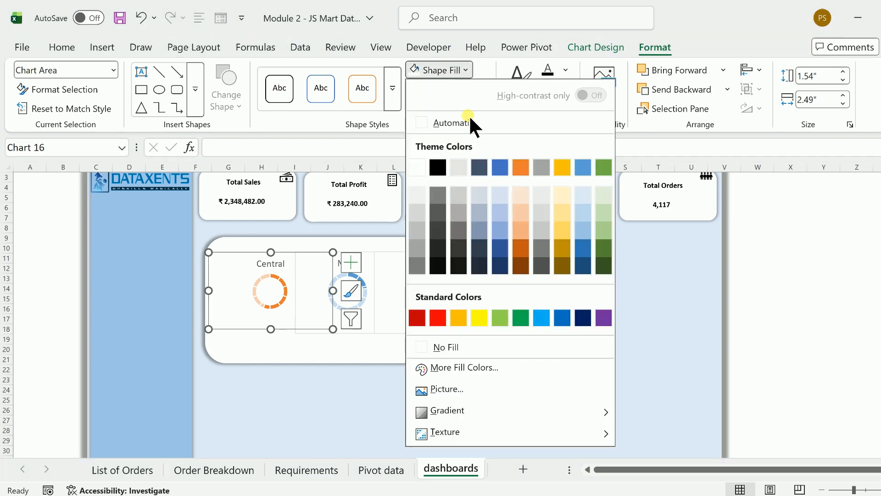
pyautogui.click(457, 351)
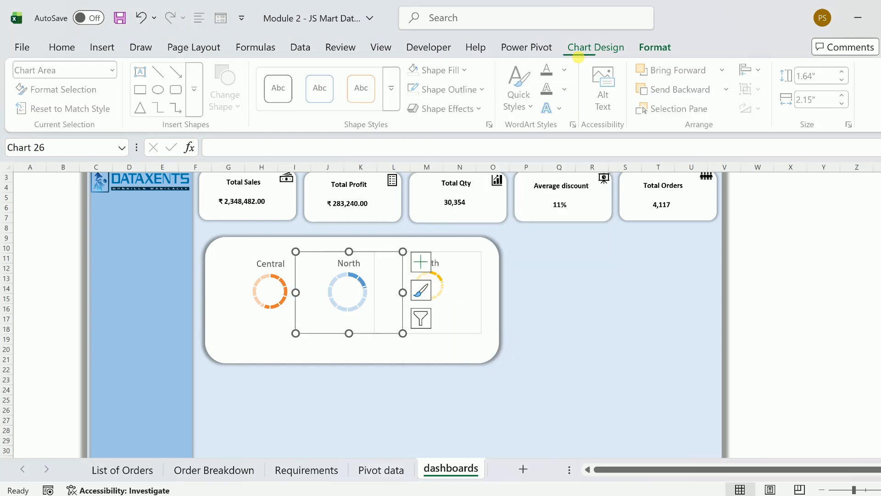
# Give the North doughnut chart no fill and no outline
pyautogui.click(443, 71)
pyautogui.click(452, 348)
pyautogui.click(452, 90)
pyautogui.click(452, 366)
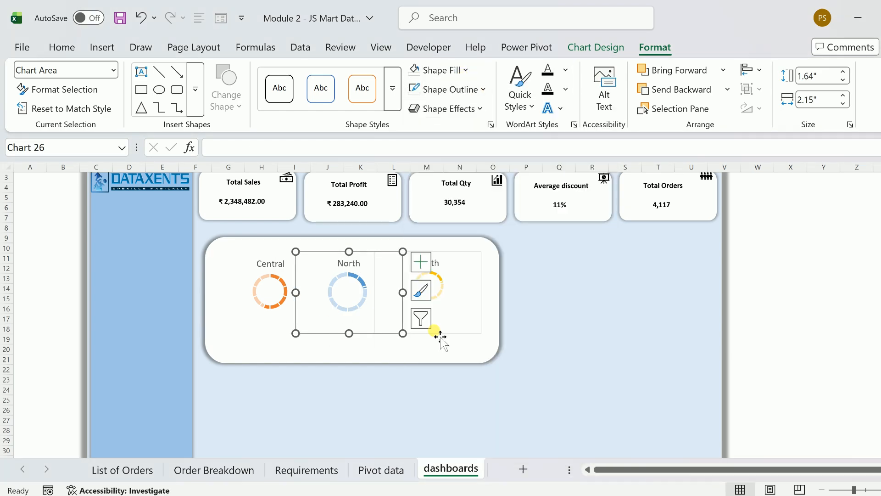
# Give the South doughnut chart no fill and no outline
pyautogui.click(440, 336)
pyautogui.click(443, 71)
pyautogui.click(451, 348)
pyautogui.click(452, 91)
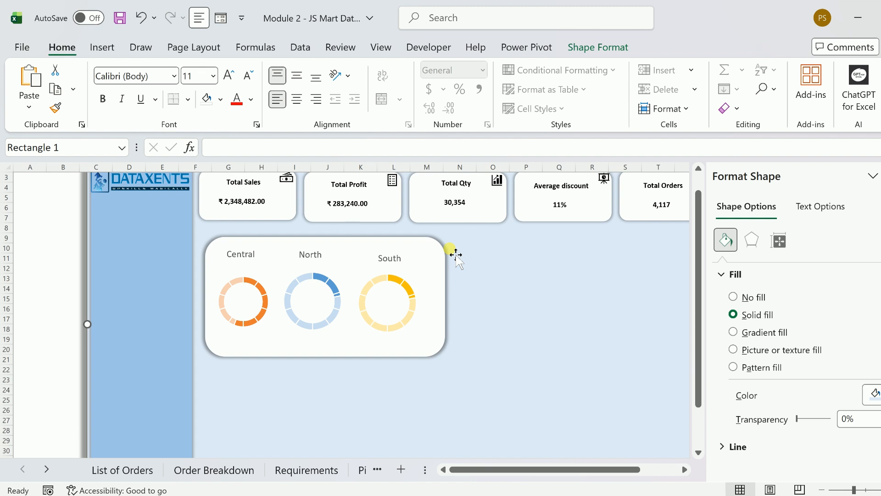
# Draw a text box about 0.59" wide and 0.44" high inside the Central ring
pyautogui.click(114, 48)
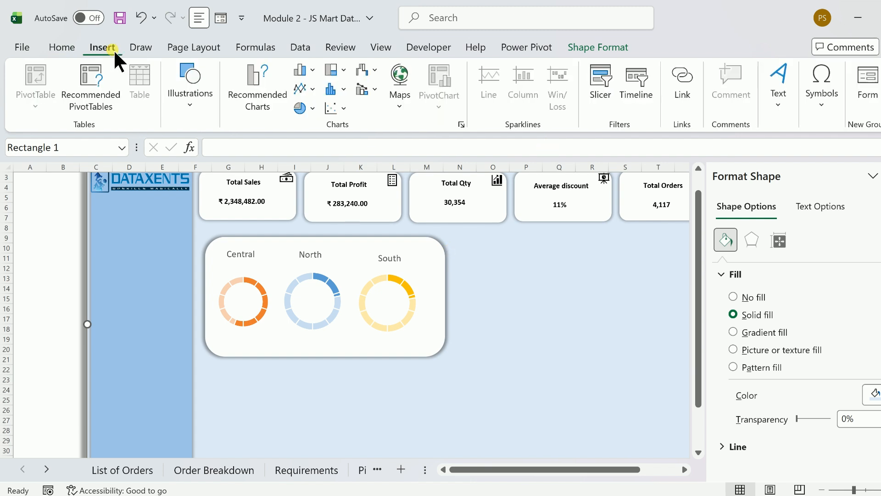
pyautogui.click(783, 101)
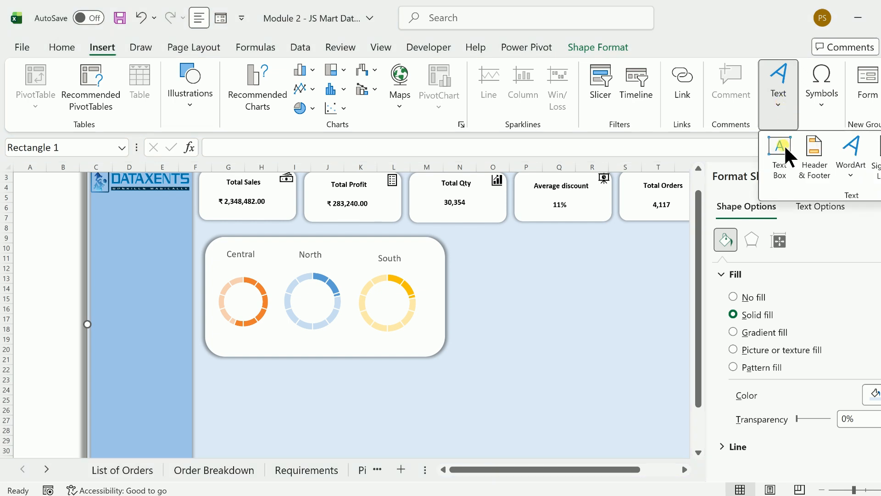
pyautogui.click(782, 149)
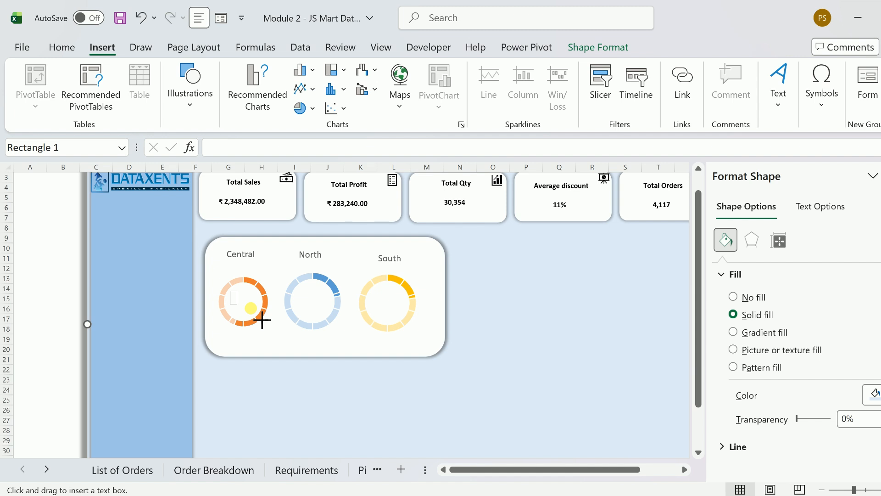
pyautogui.moveTo(263, 320); pyautogui.dragTo(270, 325)
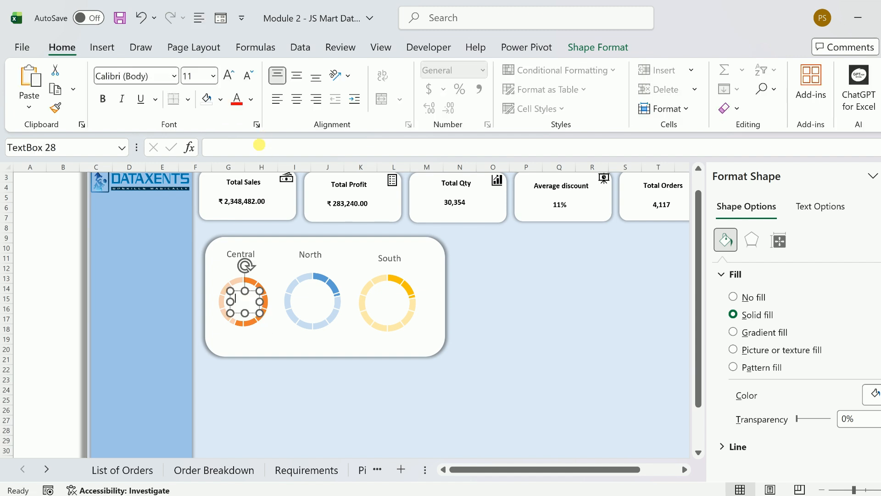
# Link the text box in the Central ring to the Central share with the formula ='Pivot data'!B10
pyautogui.click(266, 149)
pyautogui.write('=')
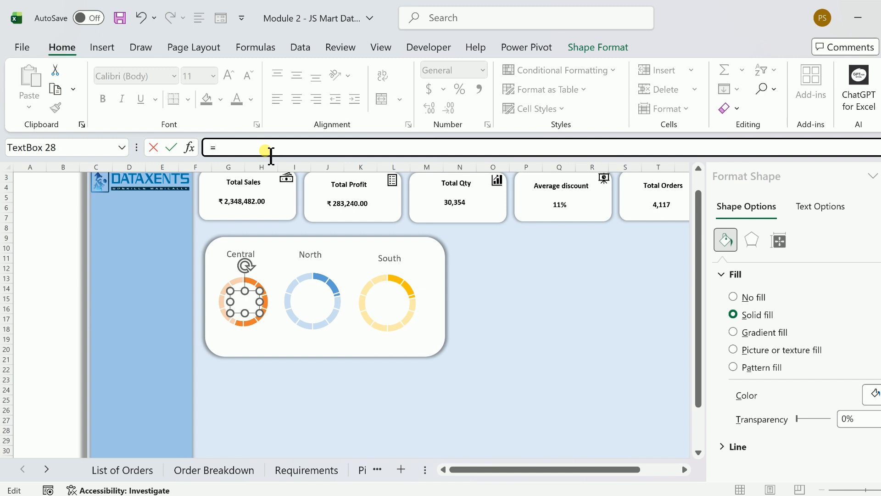
pyautogui.click(356, 468)
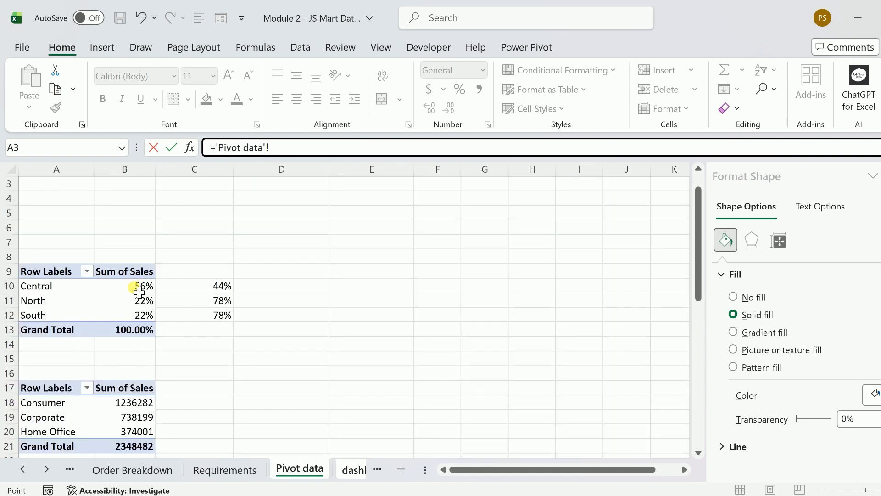
pyautogui.write('b10')
pyautogui.press('Return')
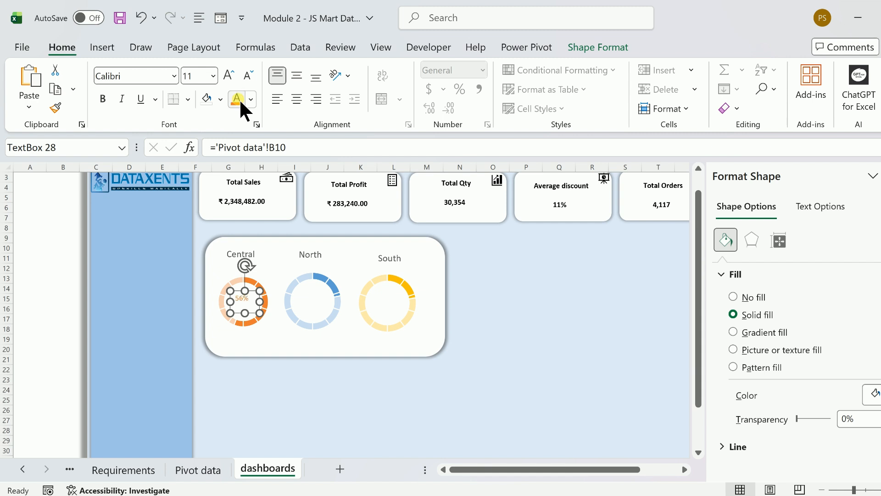
# Format the Central percentage as bold orange text at size 14
pyautogui.click(231, 73)
pyautogui.click(230, 72)
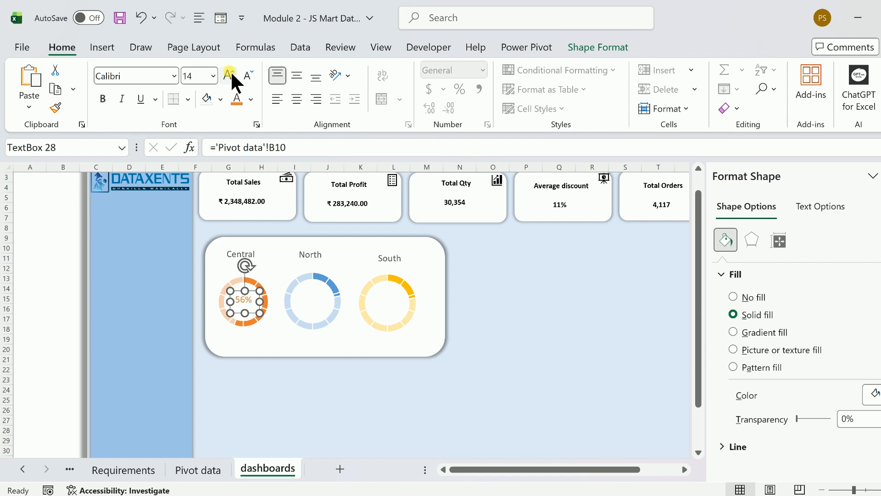
pyautogui.click(102, 98)
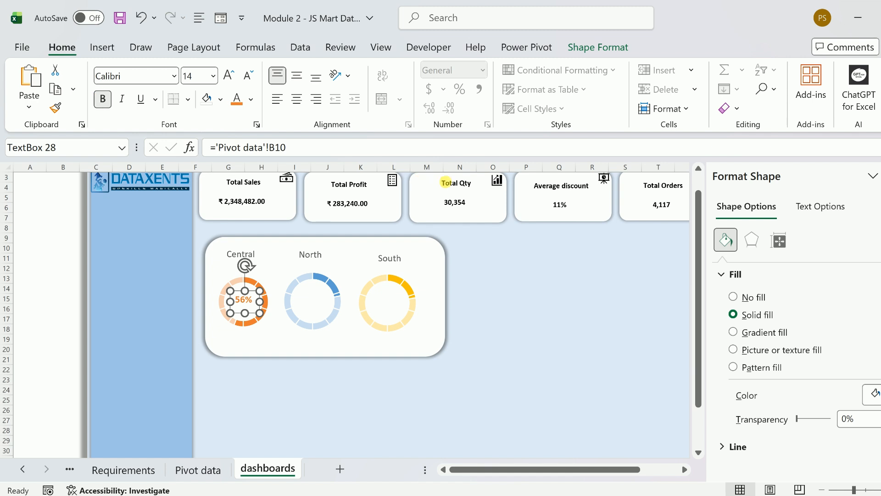
# Give the Central percentage text box no fill and no outline
pyautogui.click(595, 48)
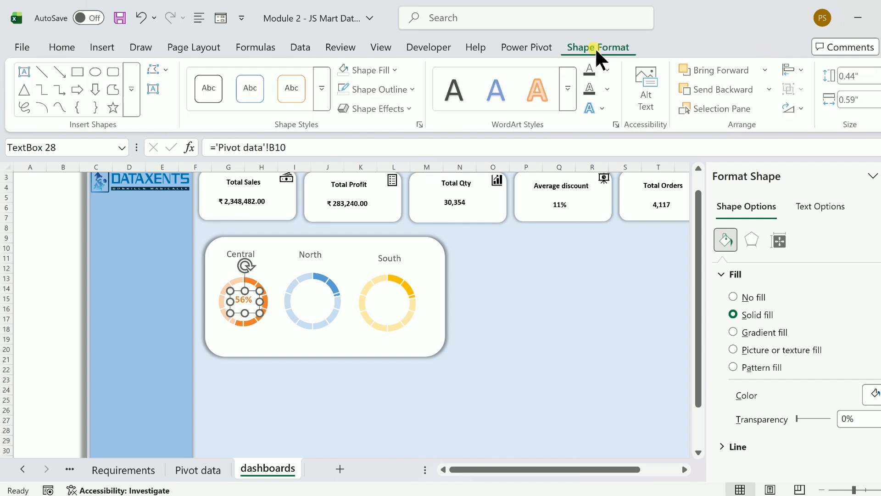
pyautogui.click(383, 69)
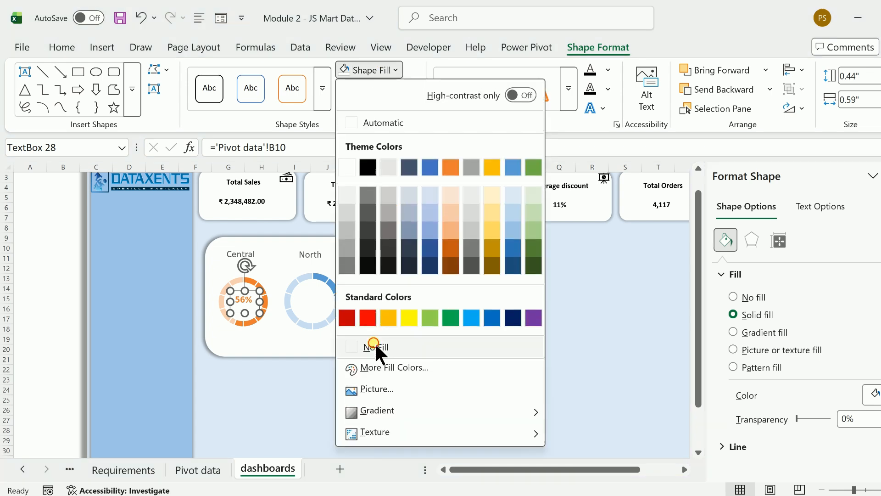
pyautogui.click(375, 347)
pyautogui.click(405, 89)
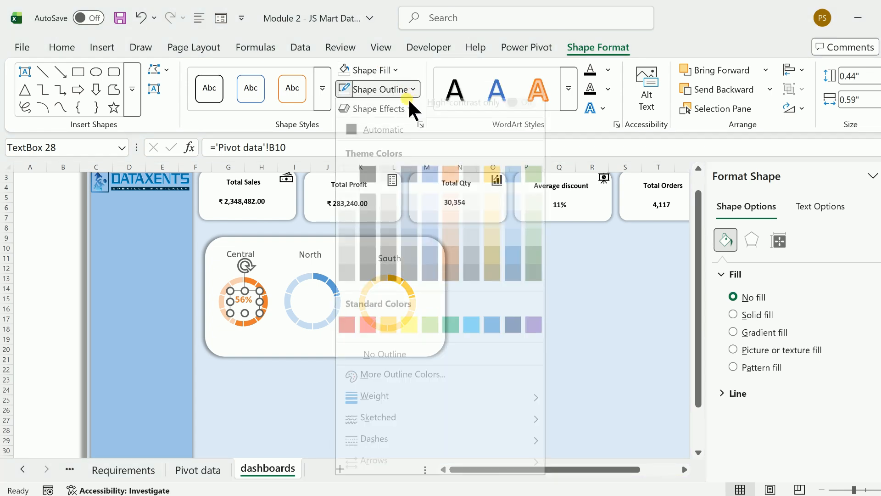
pyautogui.click(385, 366)
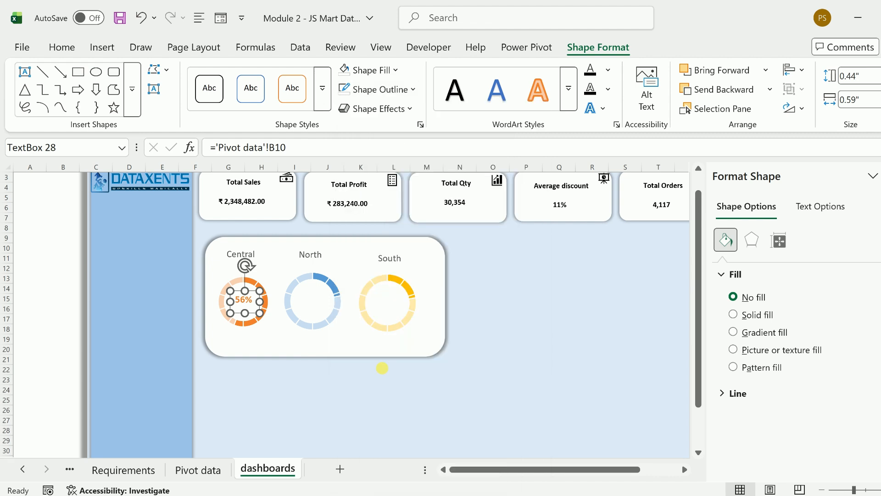
pyautogui.click(294, 403)
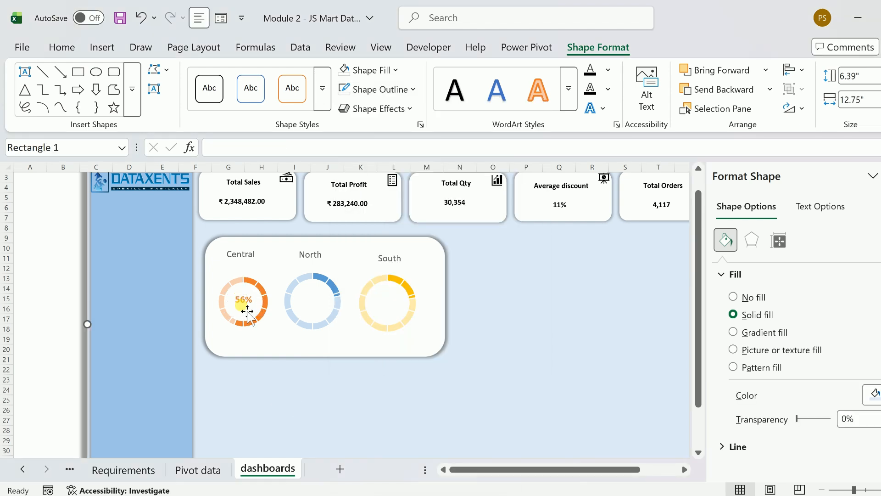
# Duplicate the Central percentage text box and place the copies inside the North and South rings
pyautogui.click(243, 306)
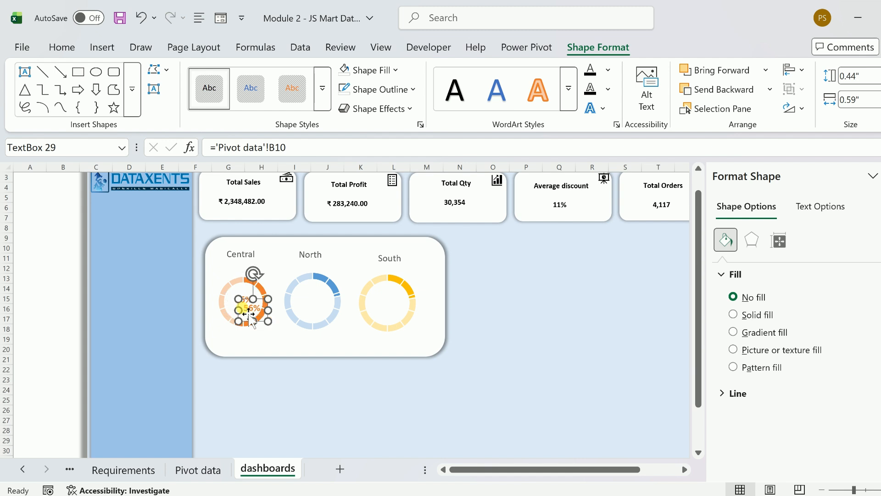
pyautogui.hotkey('ctrl', 'd')
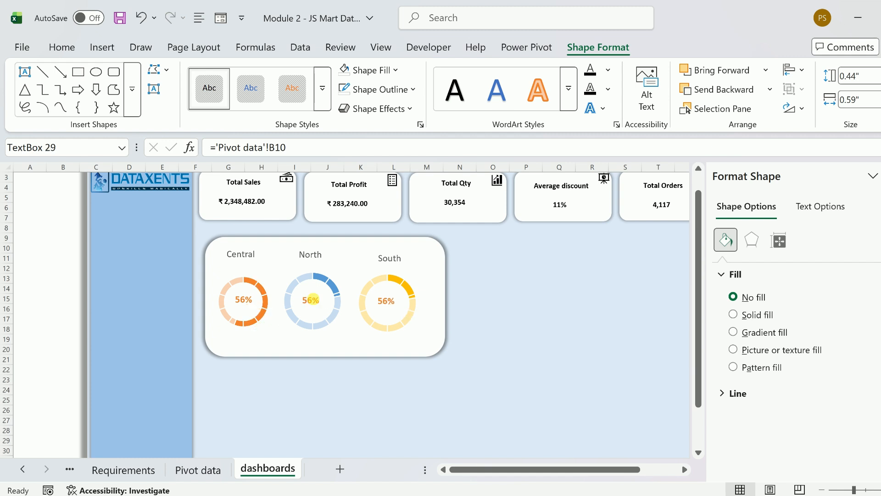
pyautogui.click(315, 305)
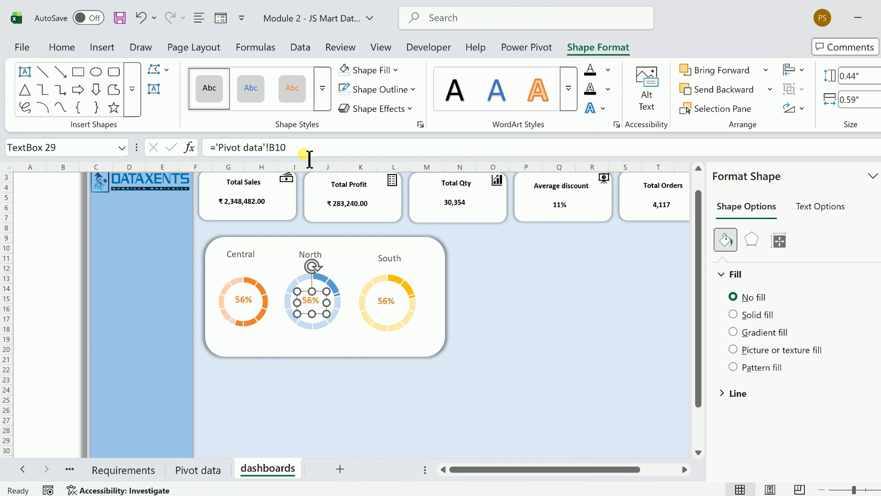
# Link the text box in the North ring to the North share with the formula ='Pivot data'!B11
pyautogui.click(275, 147)
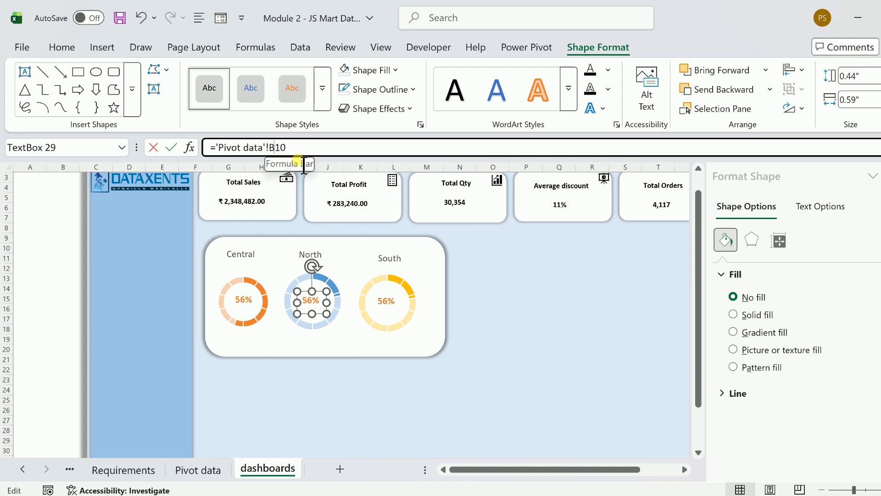
pyautogui.press('Right')
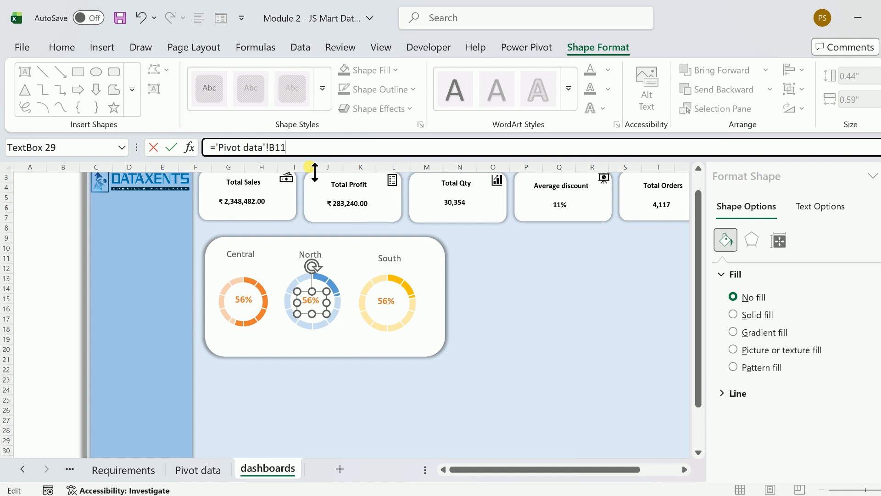
pyautogui.write('1')
pyautogui.press('Return')
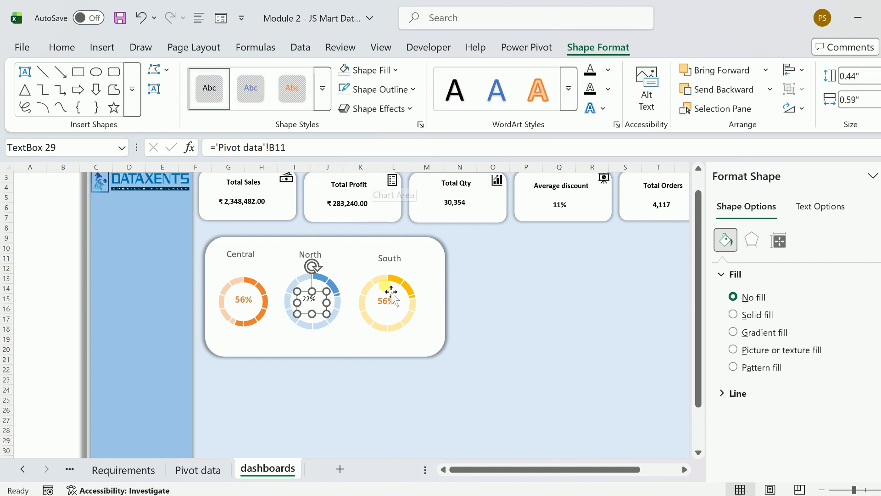
# Link the text box in the South ring to the South share with the formula ='Pivot data'!B12
pyautogui.click(393, 313)
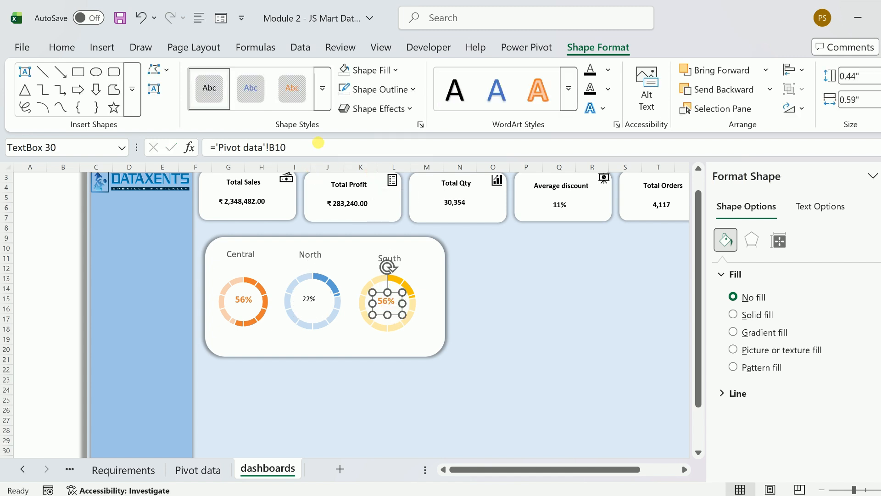
pyautogui.click(315, 150)
pyautogui.press('BackSpace')
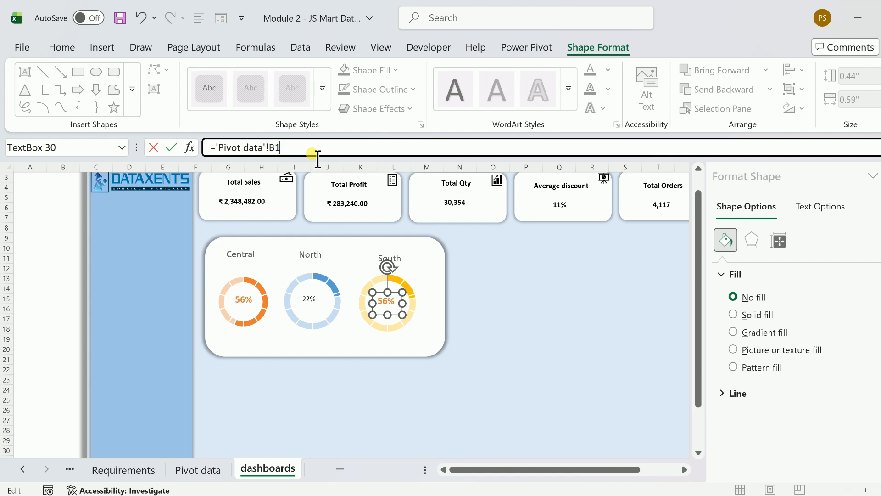
pyautogui.press('Return')
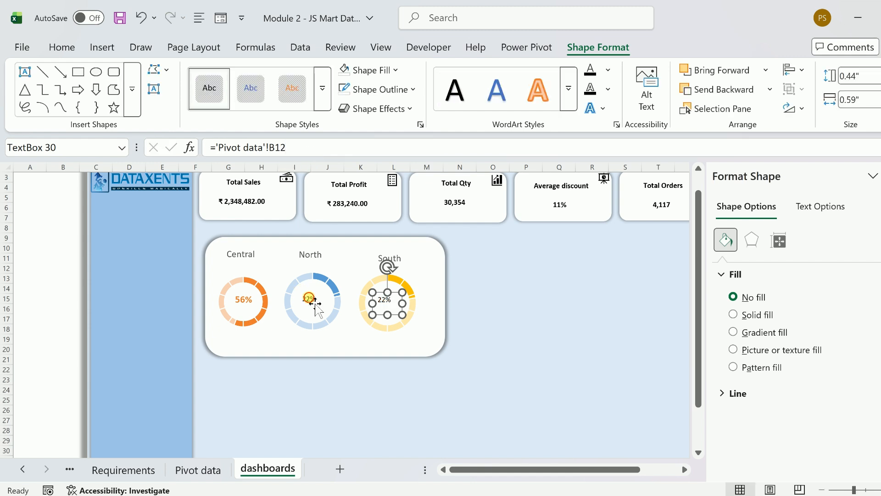
# Format the North percentage as larger bold text in the light blue theme colour of its ring
pyautogui.click(310, 298)
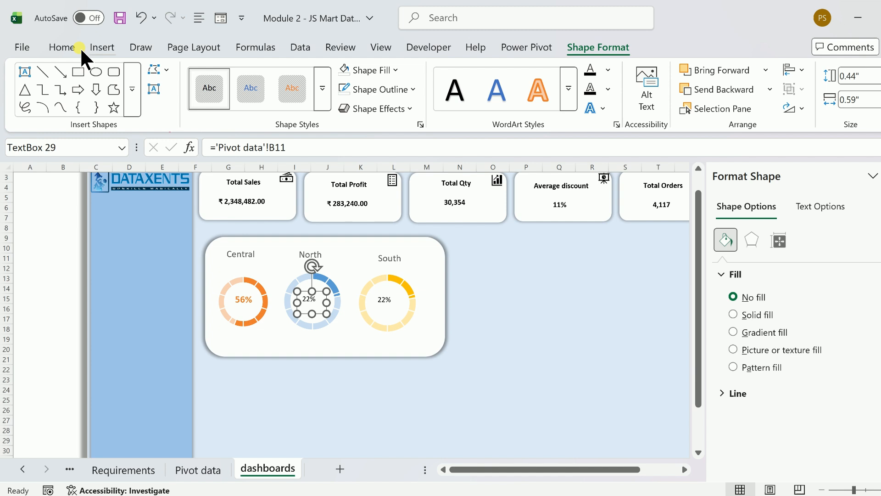
pyautogui.click(63, 47)
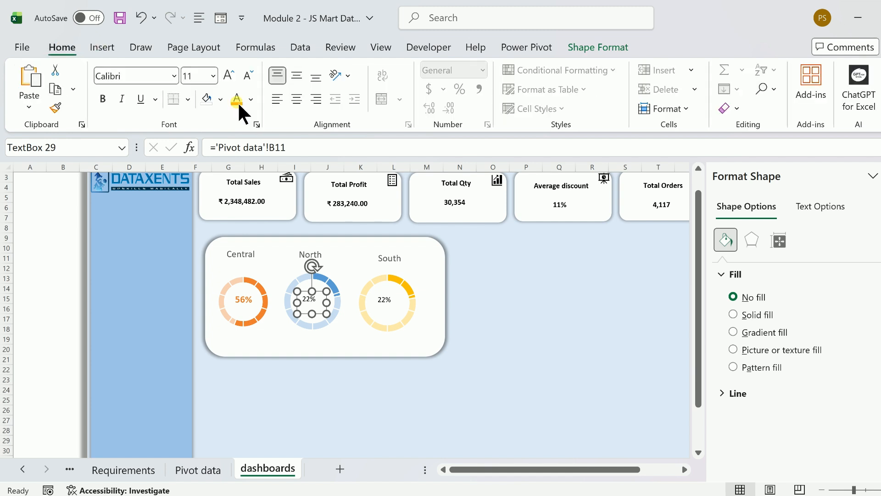
pyautogui.click(252, 99)
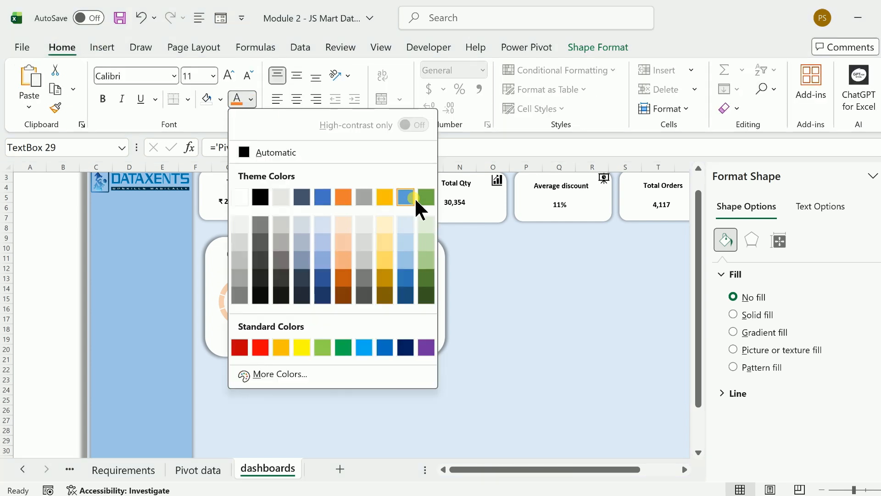
pyautogui.click(412, 197)
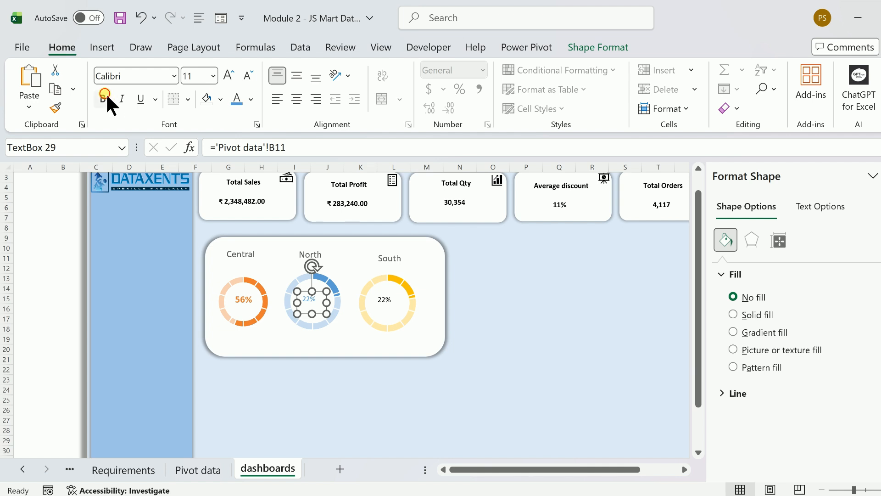
pyautogui.click(230, 74)
pyautogui.click(230, 73)
pyautogui.click(231, 73)
pyautogui.click(247, 74)
# Format the South percentage as larger bold text in the gold theme colour of its ring
pyautogui.click(395, 306)
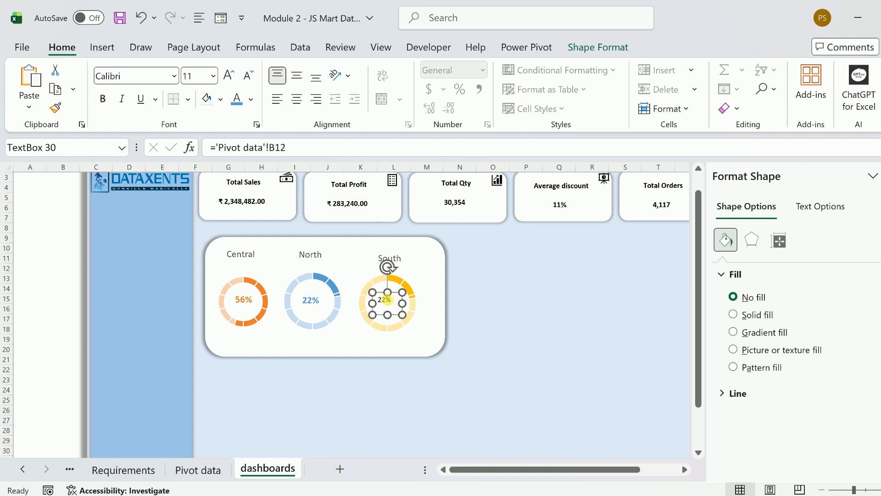
pyautogui.click(252, 100)
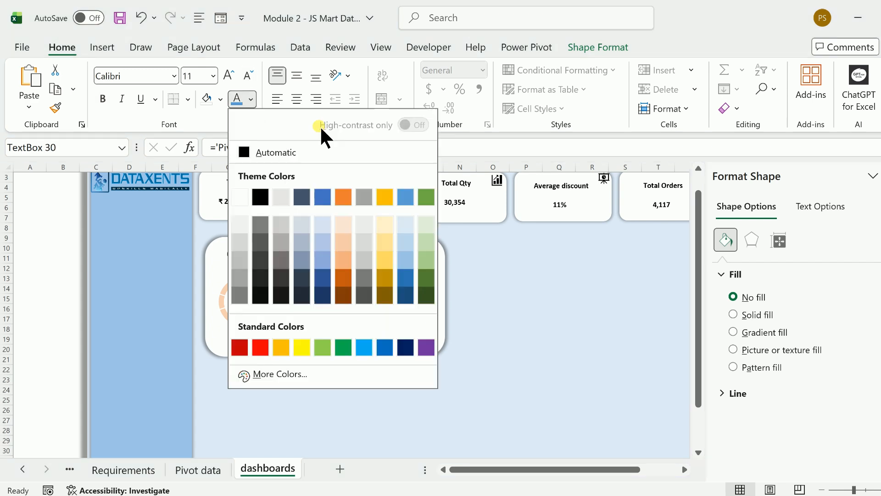
pyautogui.click(385, 197)
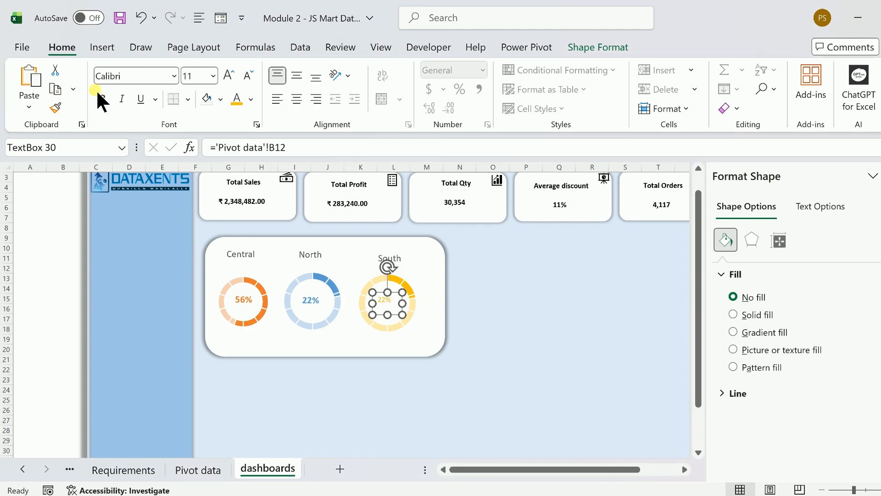
pyautogui.click(105, 94)
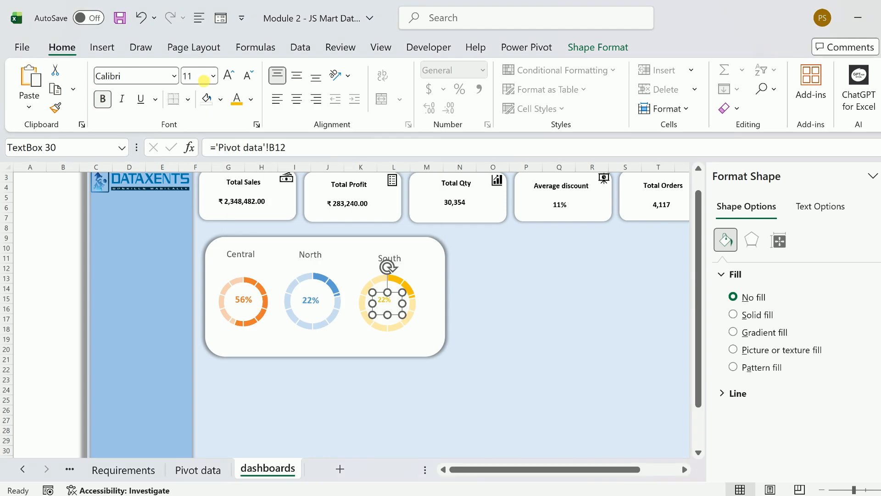
pyautogui.click(230, 75)
pyautogui.click(231, 74)
pyautogui.click(339, 348)
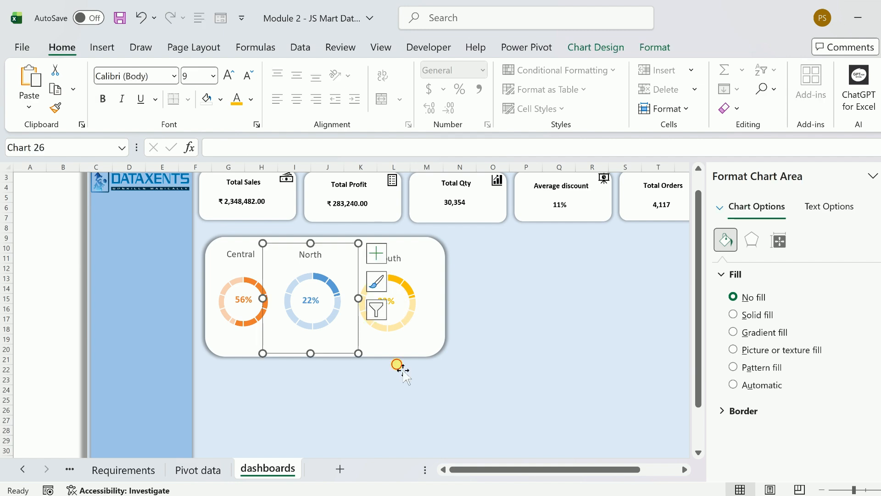
pyautogui.click(398, 366)
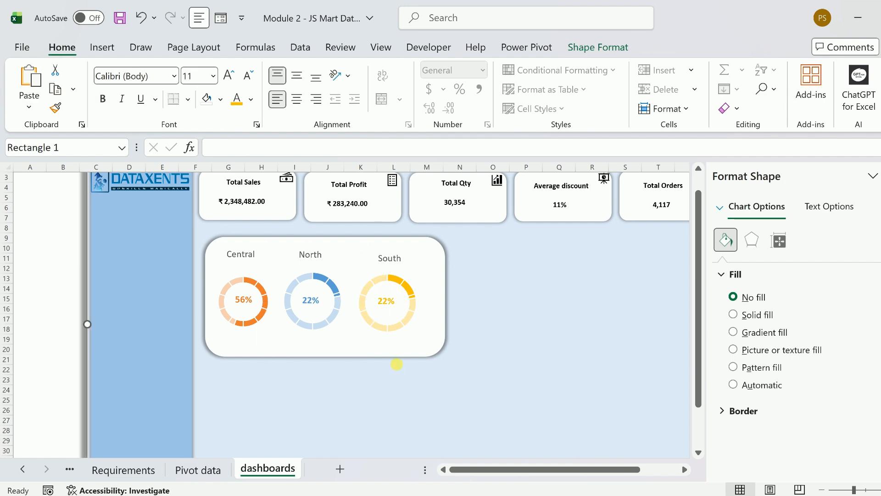
# Insert a pie PivotChart from the Consumer, Corporate and Home Office sales table on the Pivot data sheet
pyautogui.click(213, 467)
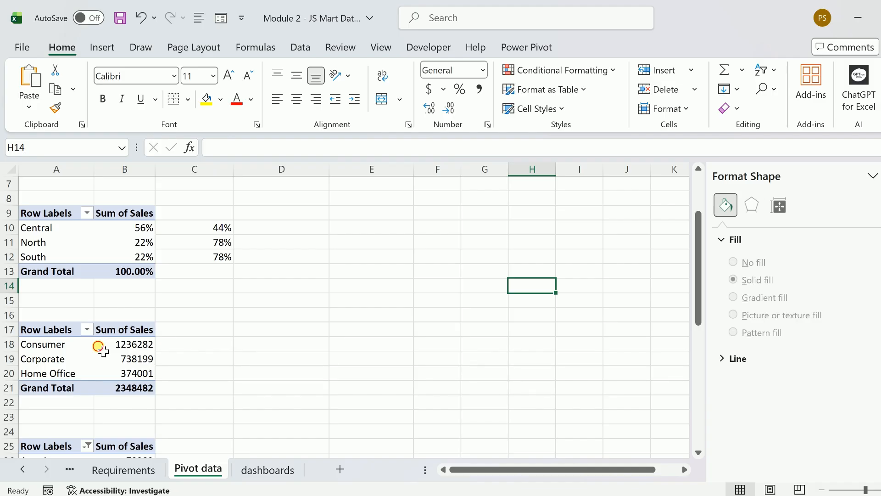
pyautogui.click(103, 351)
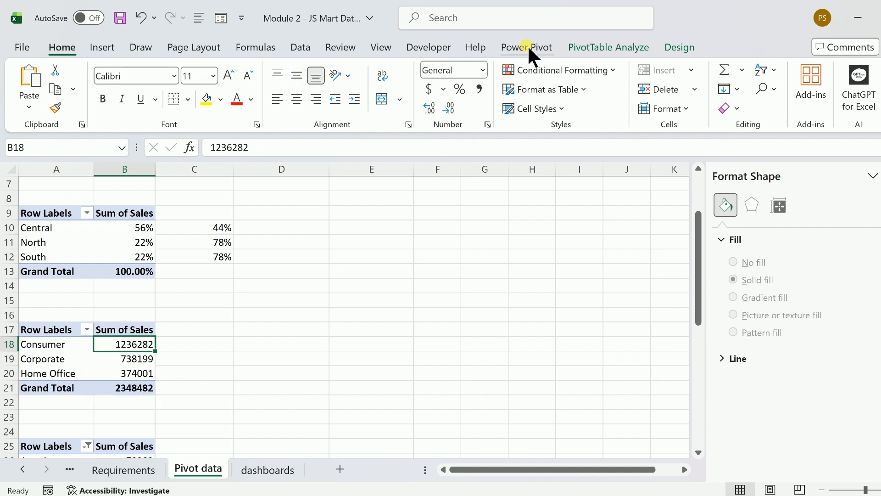
pyautogui.click(599, 45)
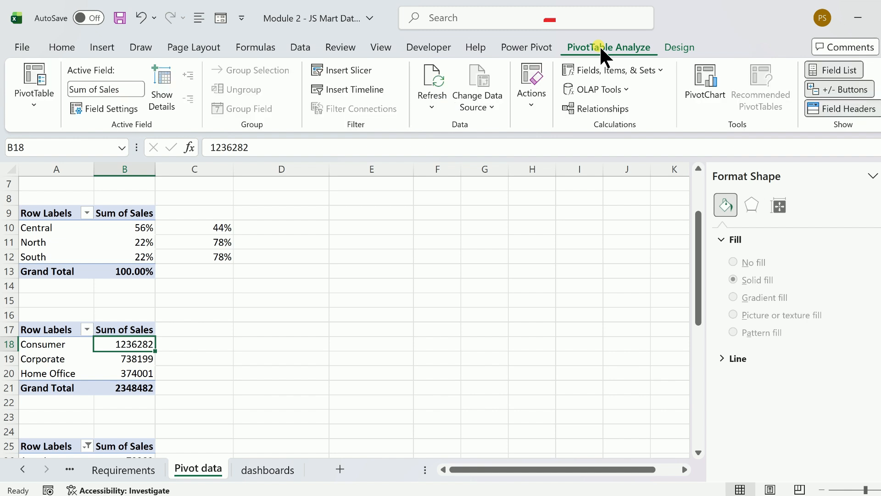
pyautogui.click(707, 87)
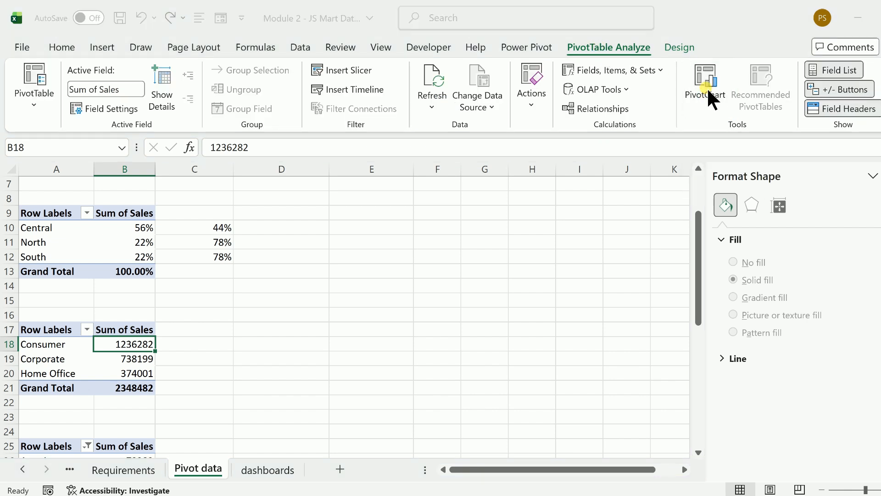
pyautogui.click(274, 166)
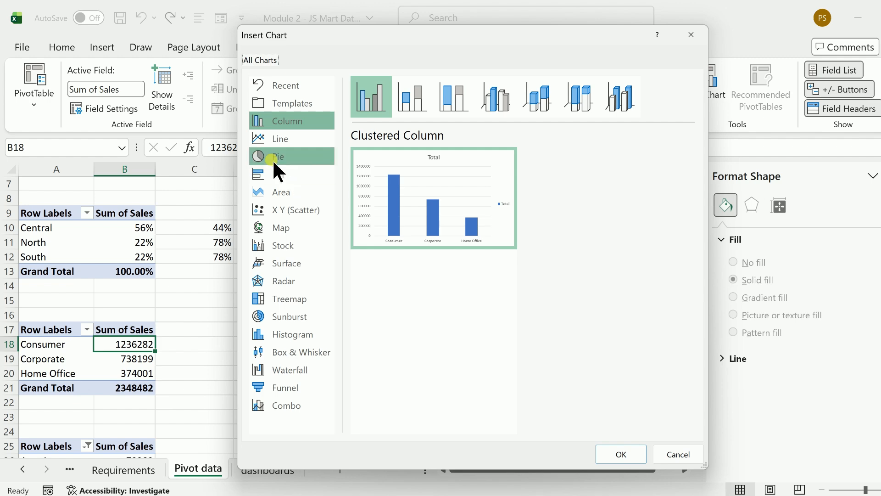
pyautogui.click(271, 159)
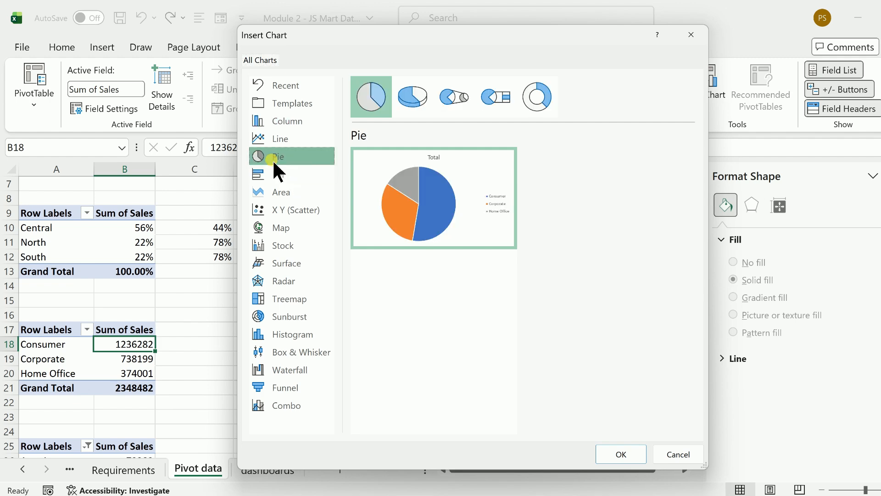
pyautogui.click(625, 455)
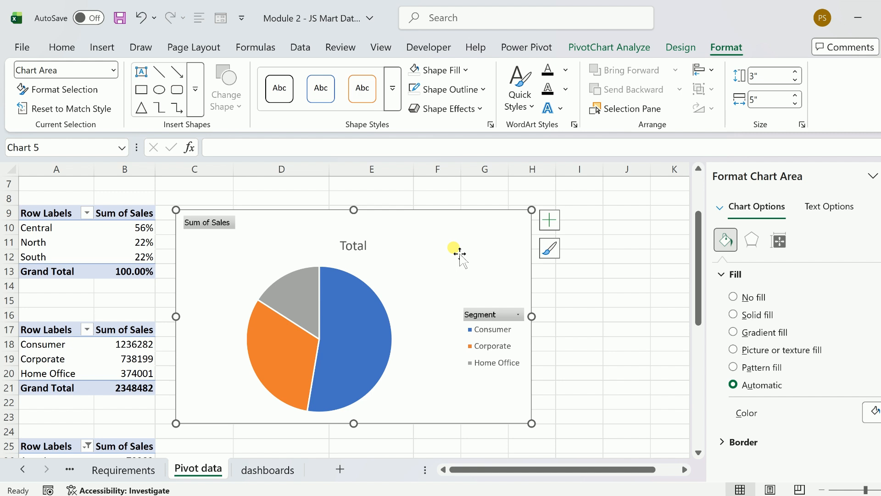
# Hide all field buttons on the segment pie chart and place its legend at the bottom
pyautogui.rightClick(212, 226)
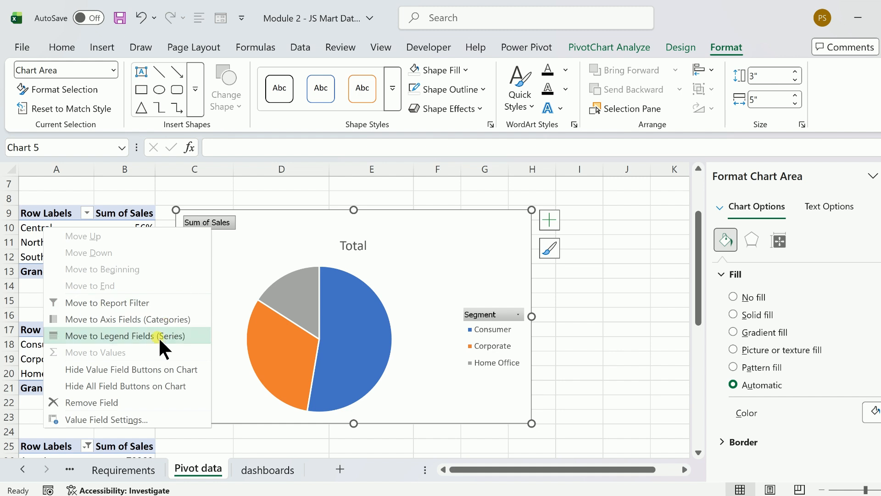
pyautogui.click(151, 379)
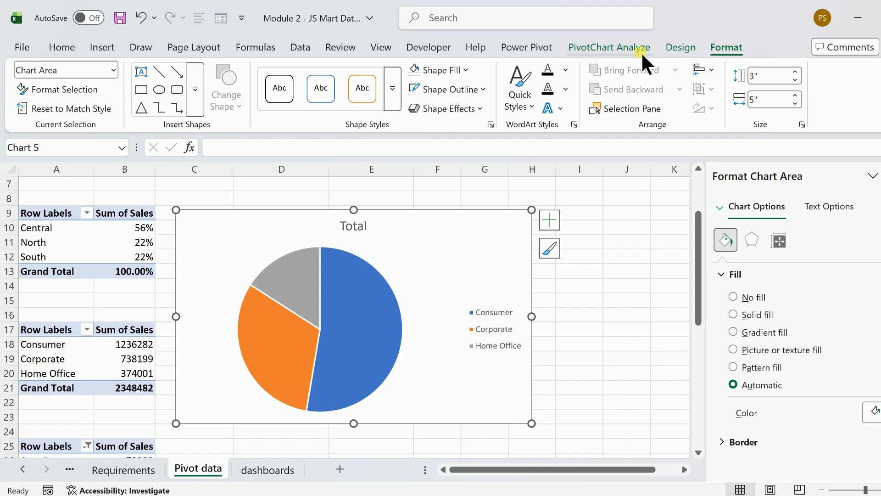
pyautogui.click(681, 46)
pyautogui.click(46, 106)
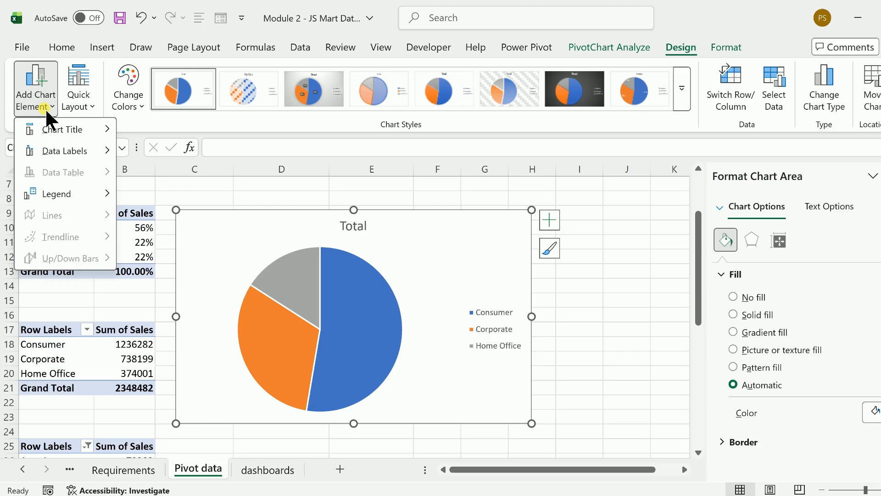
pyautogui.moveTo(59, 192)
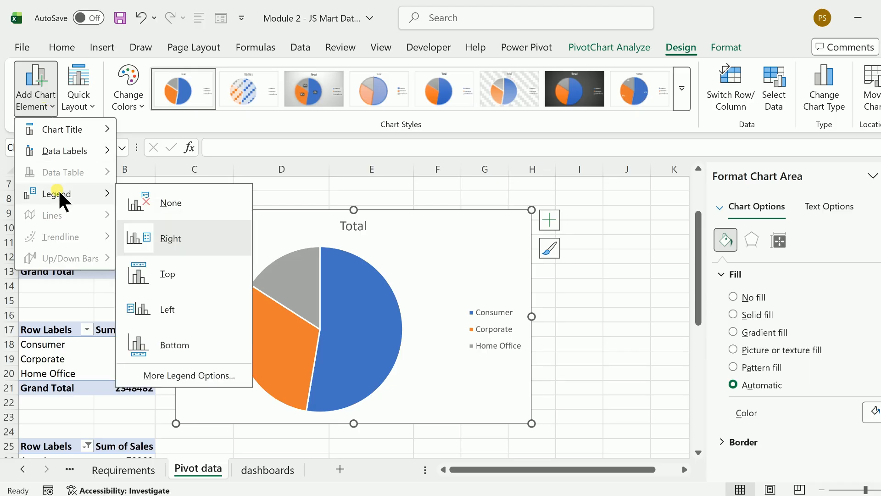
pyautogui.click(163, 343)
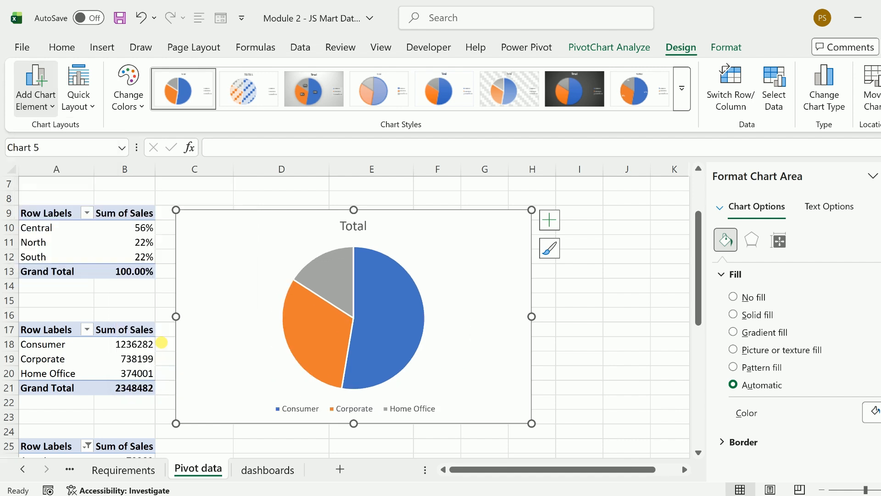
# Remove the pie chart's title and add data labels to its slices
pyautogui.click(364, 224)
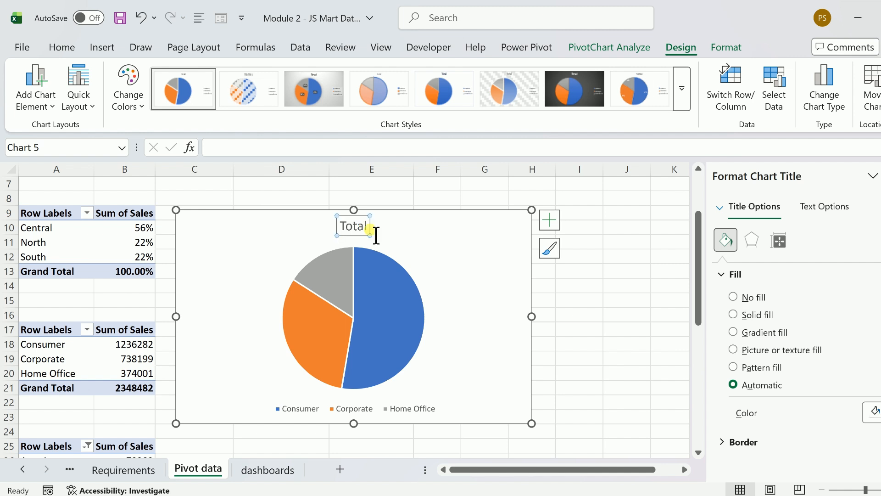
pyautogui.click(559, 220)
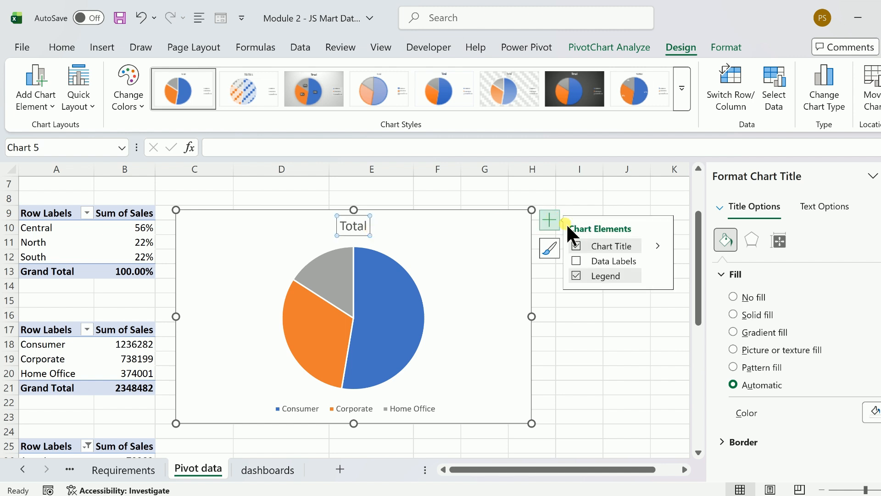
pyautogui.click(577, 246)
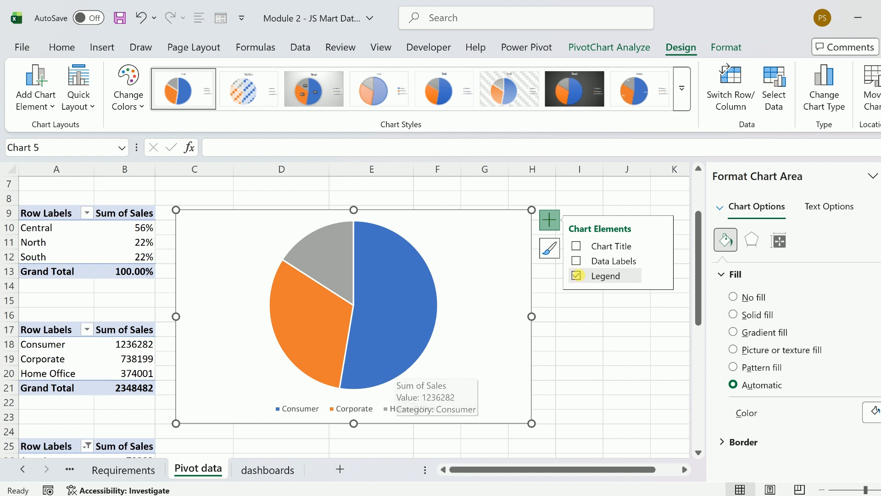
pyautogui.click(576, 260)
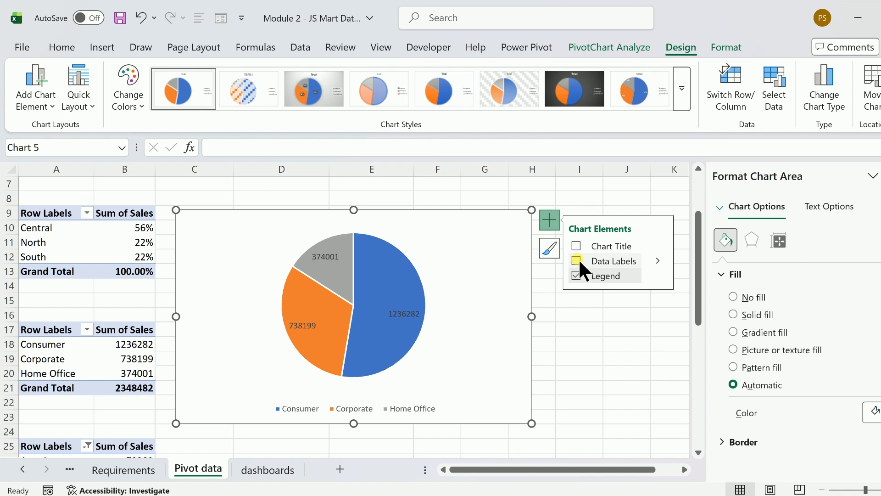
pyautogui.click(658, 261)
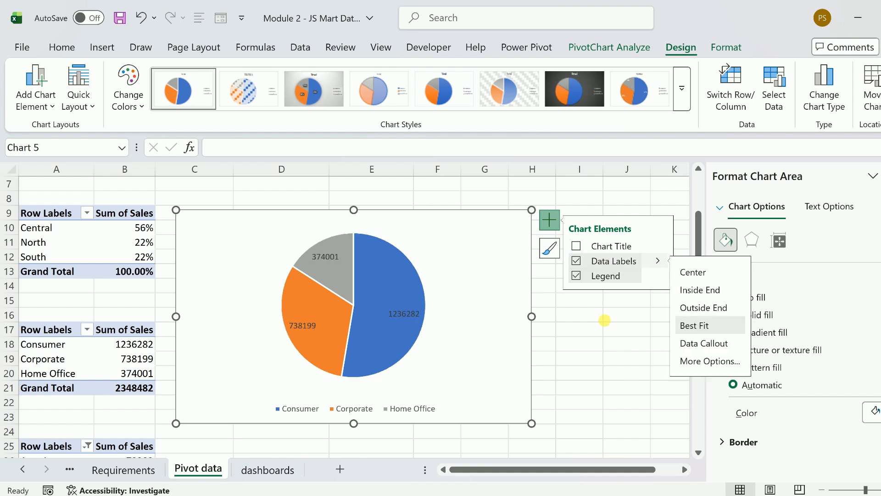
pyautogui.click(607, 375)
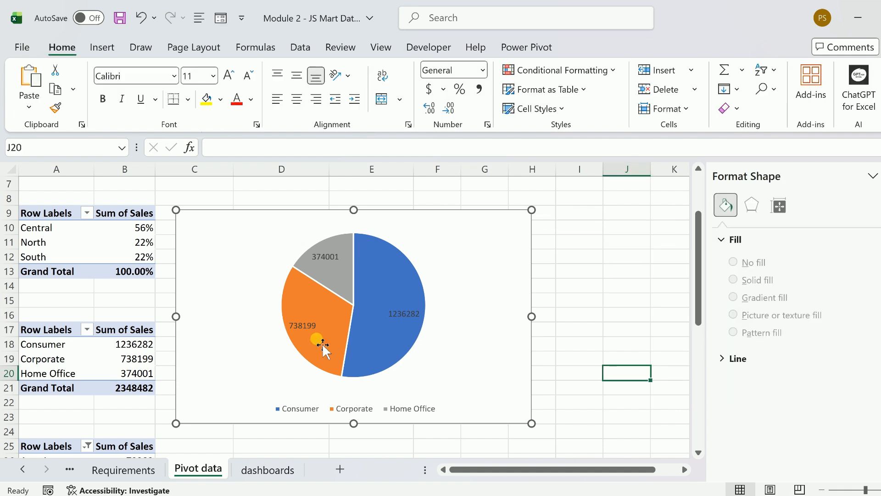
# Show the Sum of Sales values in the customer segment PivotTable as percentages of the grand total
pyautogui.click(125, 348)
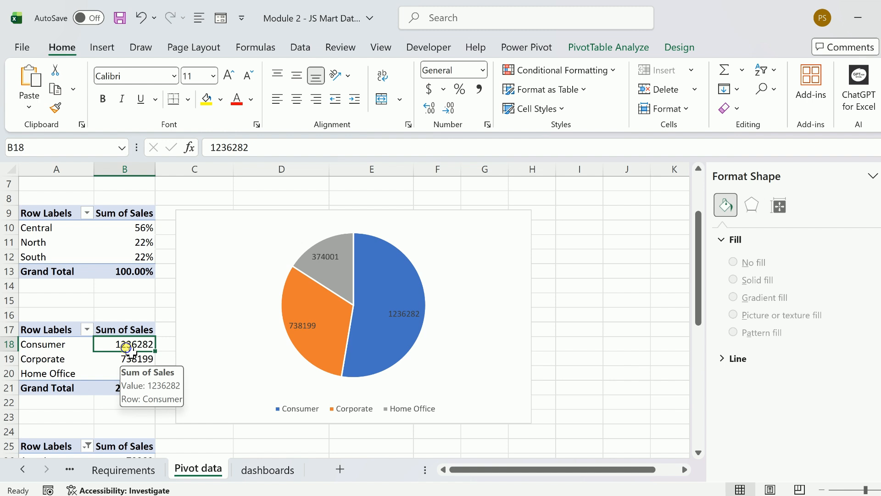
pyautogui.rightClick(125, 348)
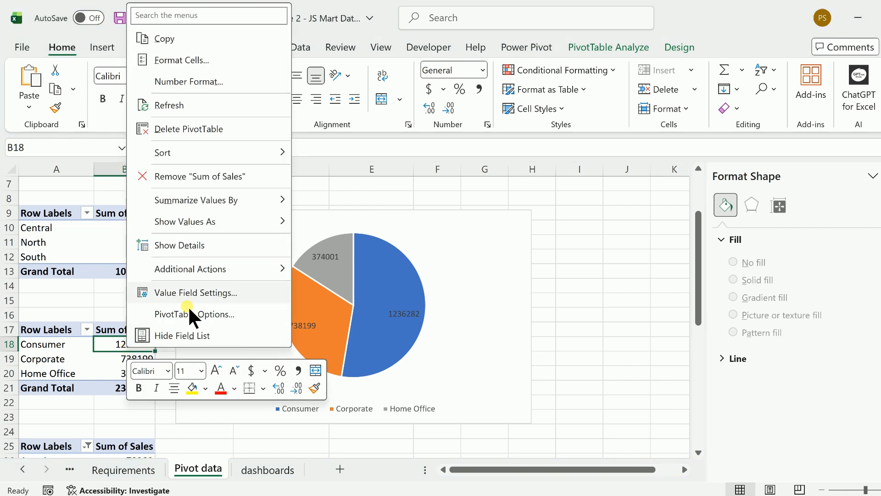
pyautogui.moveTo(209, 222)
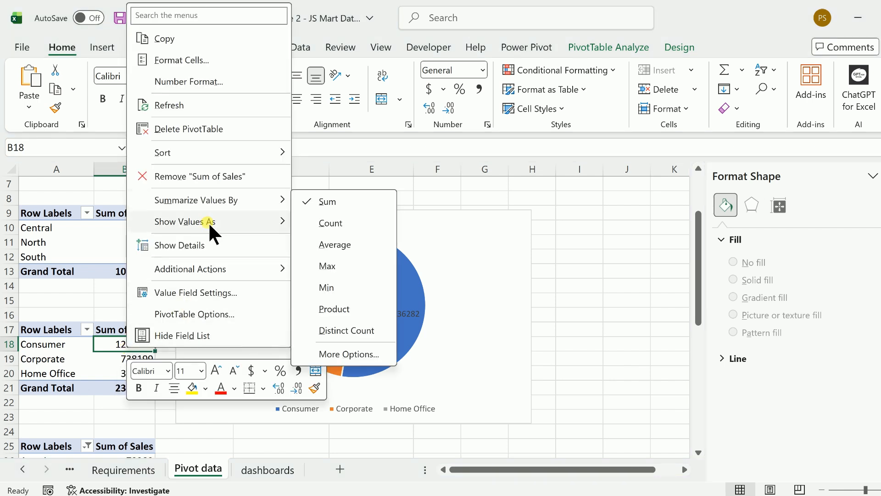
pyautogui.click(340, 181)
# Move the pie chart's individual data labels inward, toward the middle of their slices
pyautogui.click(316, 333)
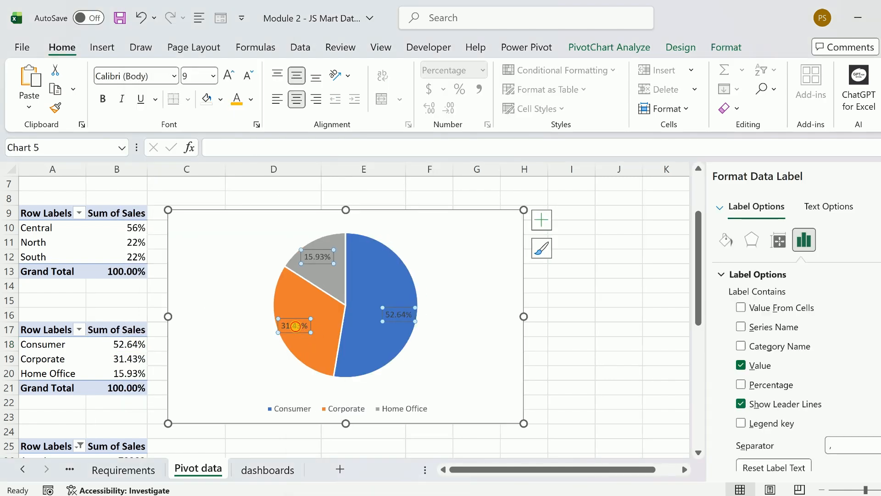
pyautogui.click(301, 331)
pyautogui.moveTo(301, 331); pyautogui.dragTo(321, 326)
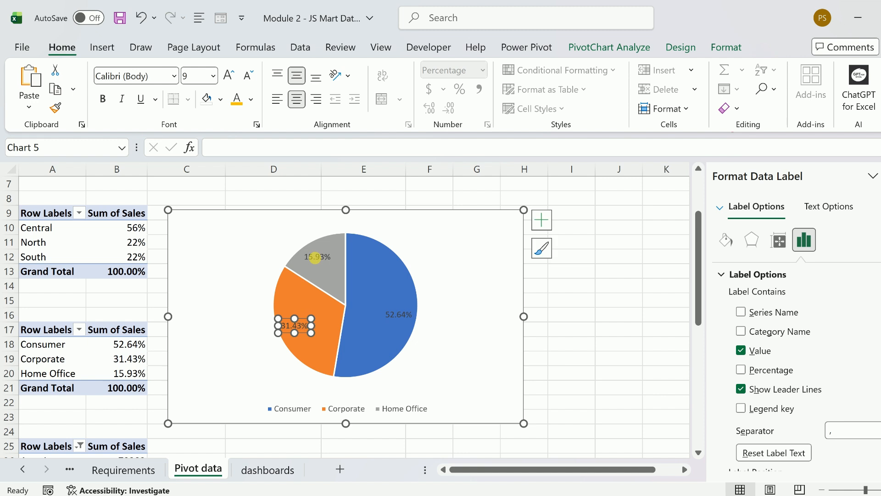
pyautogui.click(324, 262)
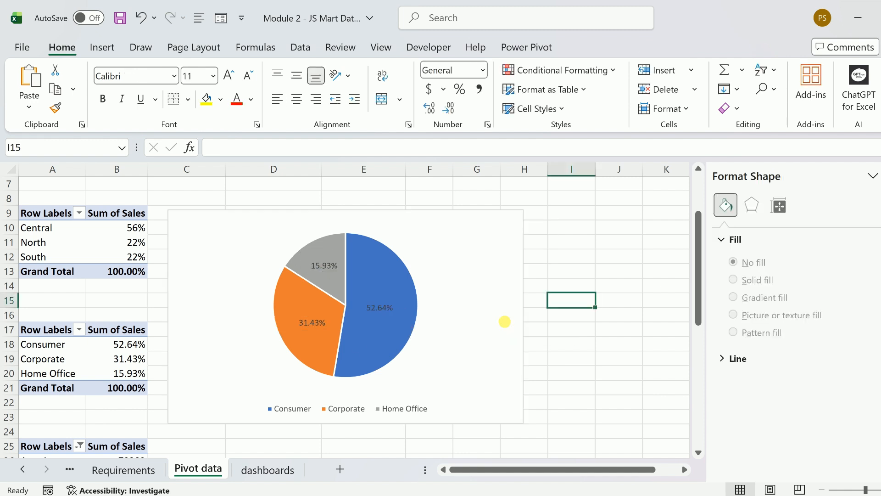
# Format the pie's data labels as white, bold 10 pt text and shrink the chart to about 3.4 by 2.6 inches
pyautogui.click(315, 326)
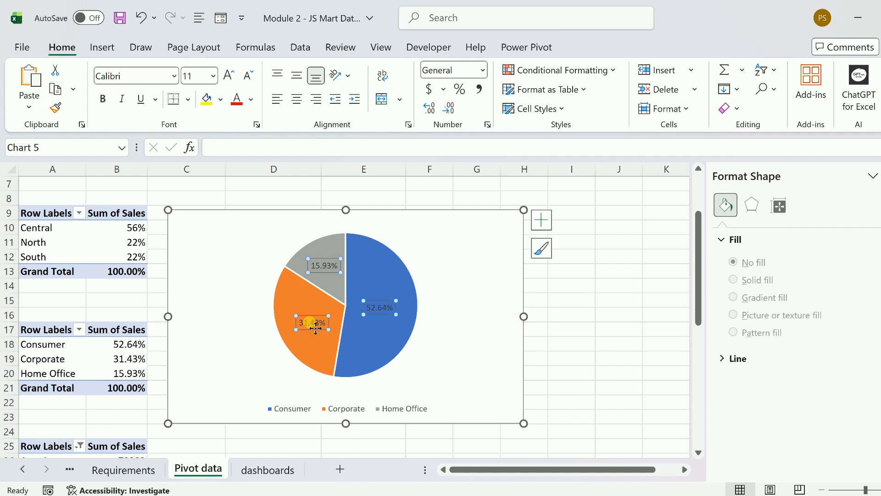
pyautogui.click(60, 46)
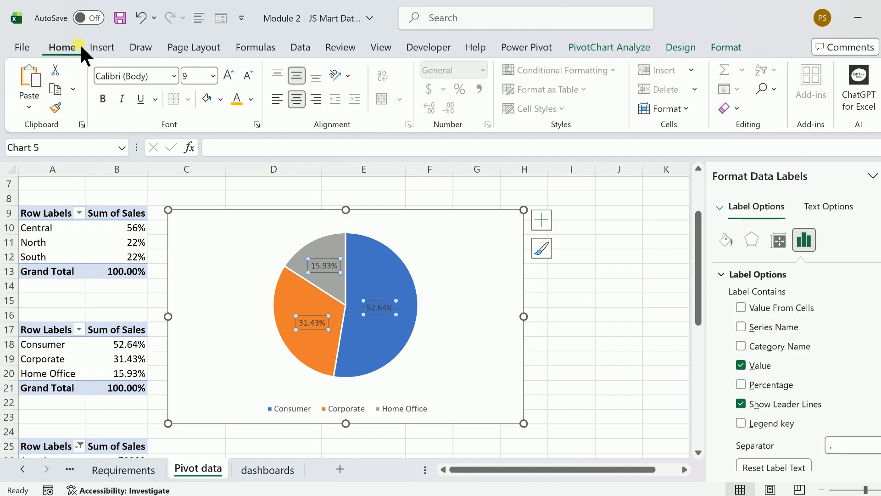
pyautogui.click(252, 99)
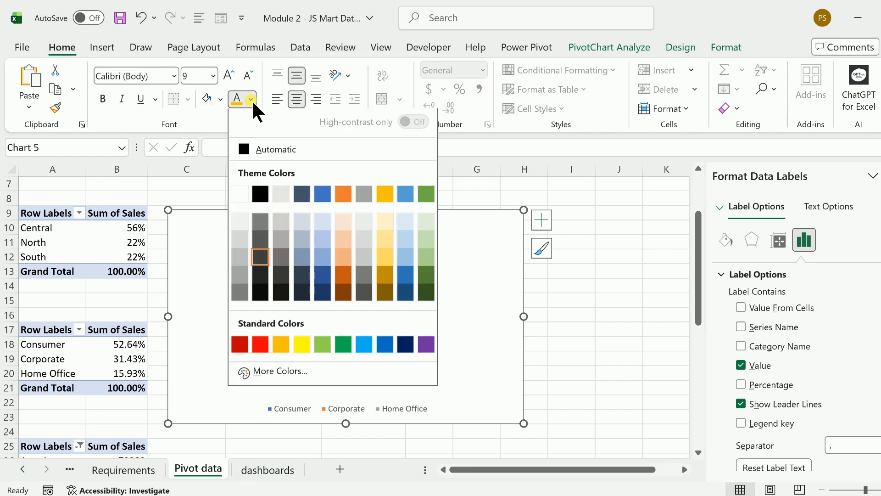
pyautogui.click(241, 195)
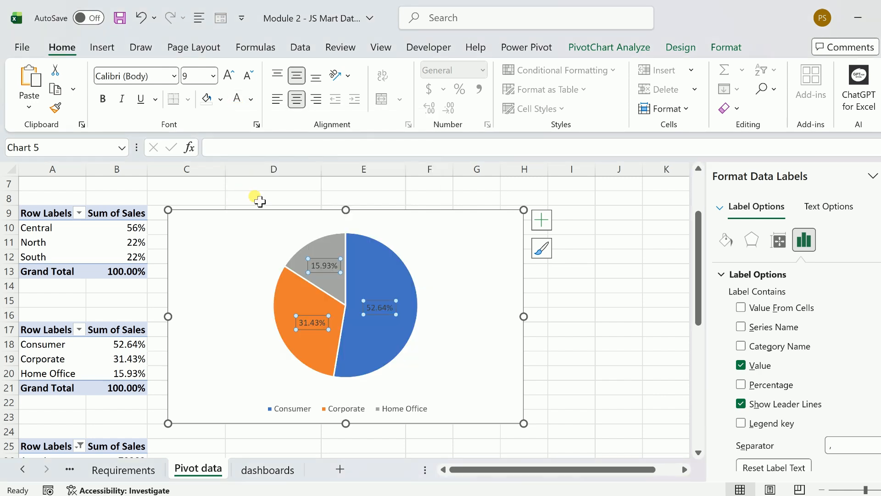
pyautogui.click(228, 74)
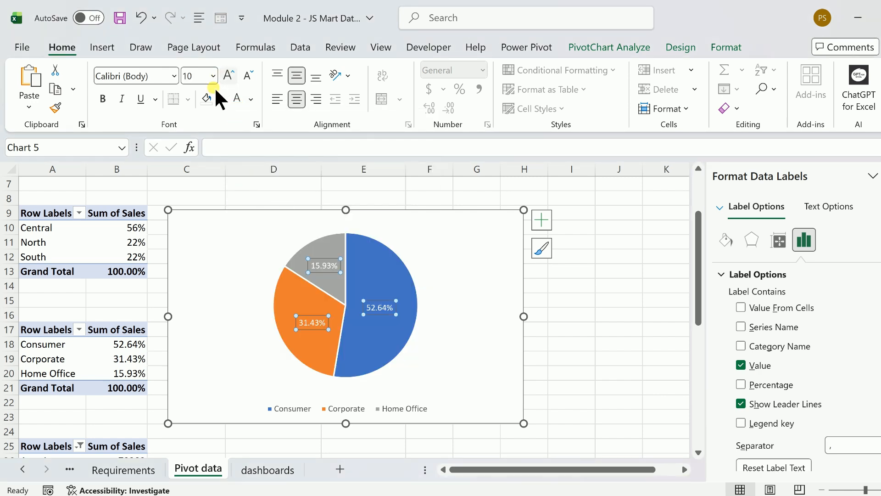
pyautogui.click(101, 97)
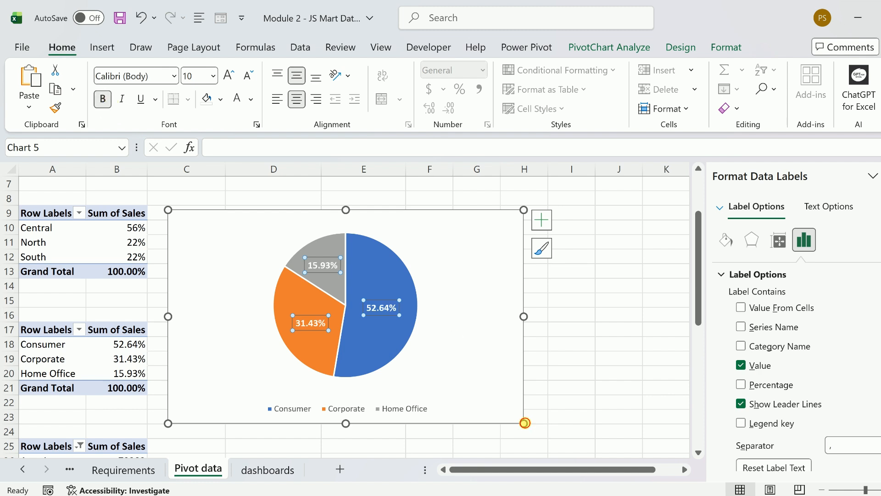
pyautogui.moveTo(524, 422); pyautogui.dragTo(413, 399)
pyautogui.click(482, 350)
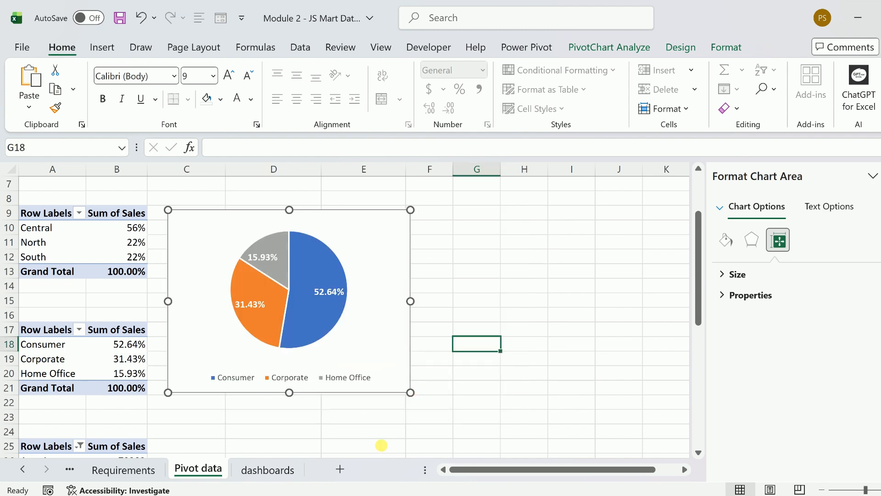
# Draw a rounded rectangle about 3.2 by 2.5 inches beside the regional doughnut card on the dashboards sheet
pyautogui.click(263, 463)
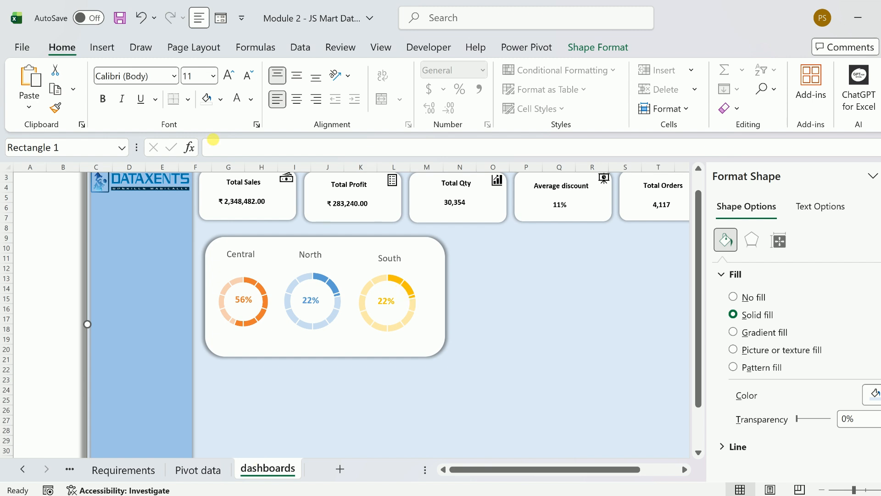
pyautogui.click(92, 43)
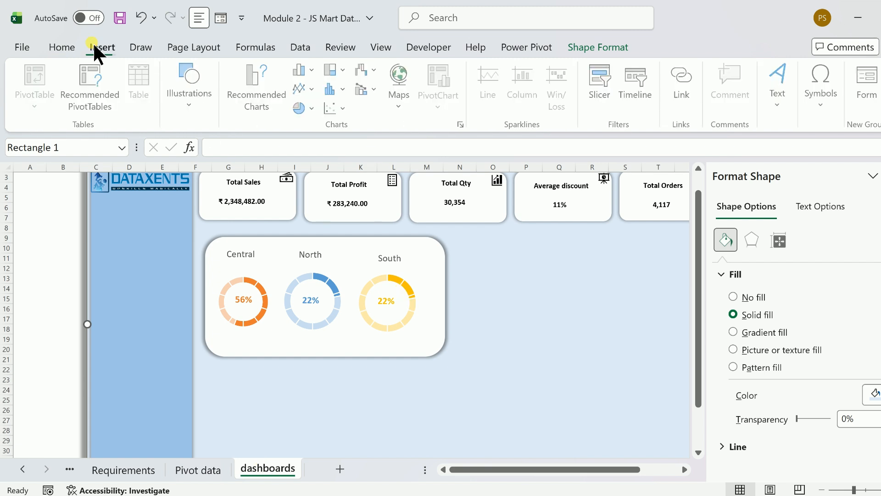
pyautogui.click(195, 112)
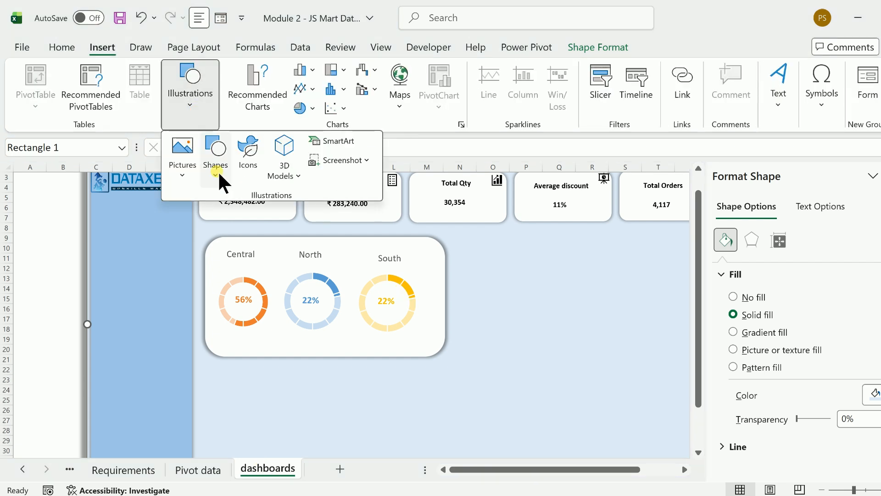
pyautogui.click(216, 173)
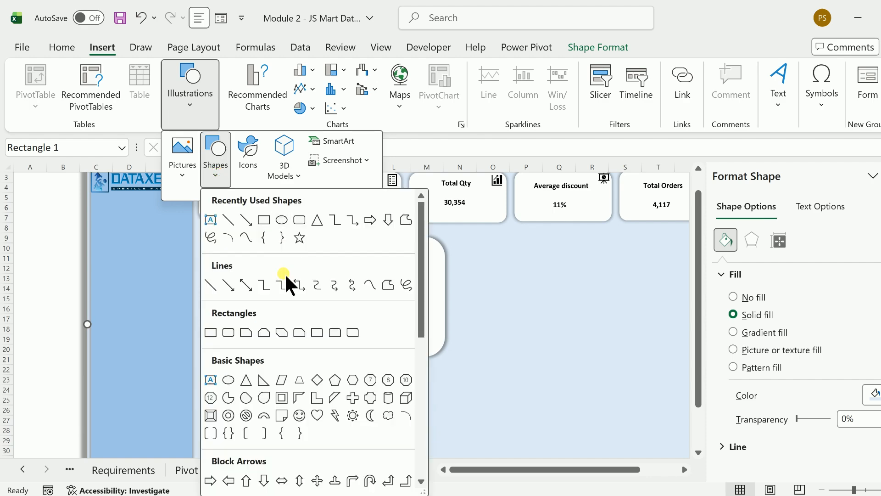
pyautogui.click(298, 219)
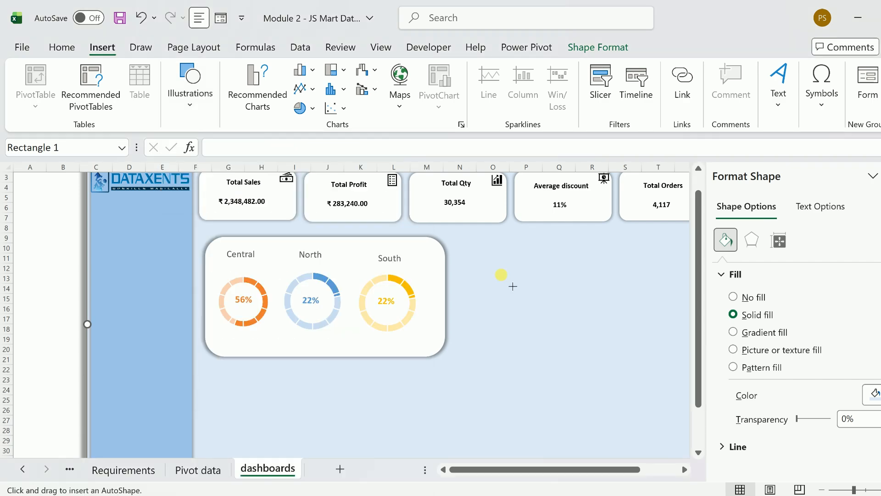
pyautogui.moveTo(452, 238); pyautogui.dragTo(610, 360)
pyautogui.moveTo(527, 268); pyautogui.dragTo(530, 266)
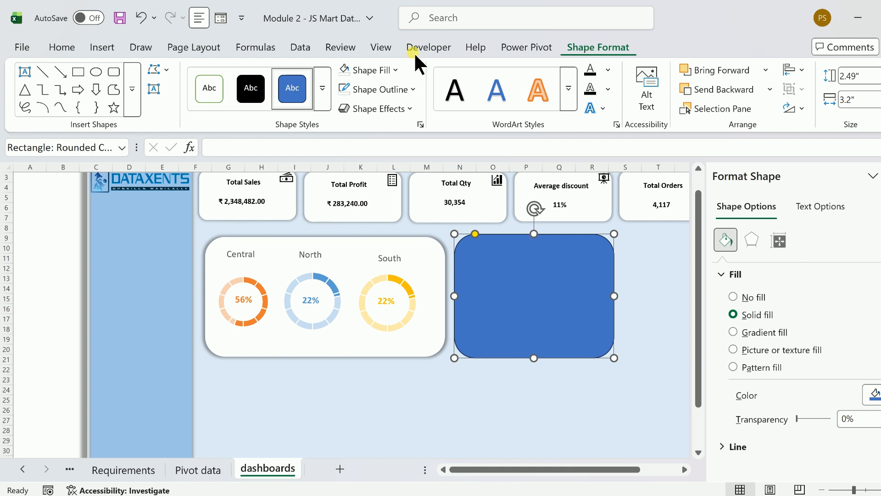
# Give the new rounded rectangle a white fill, no outline and a centred outer shadow
pyautogui.click(395, 69)
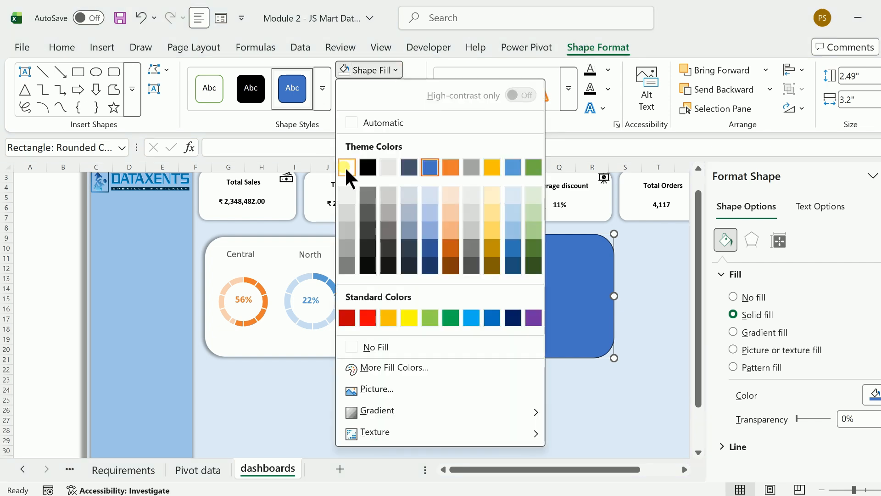
pyautogui.click(346, 167)
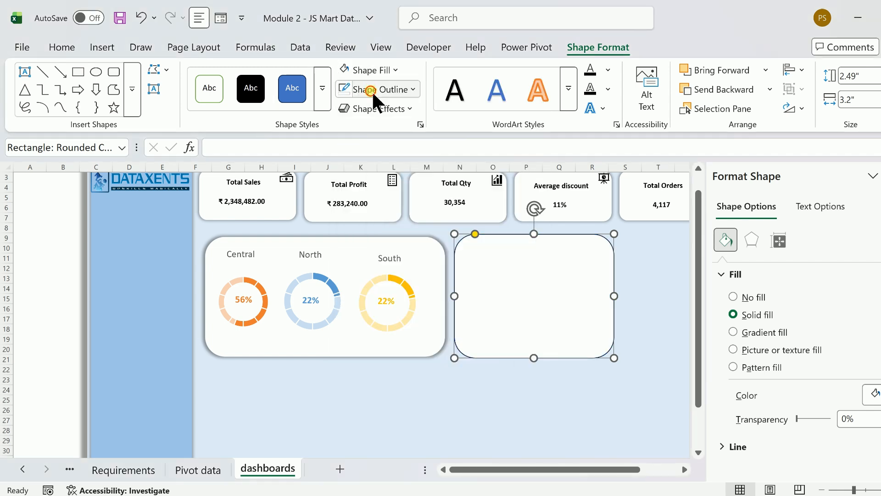
pyautogui.click(371, 90)
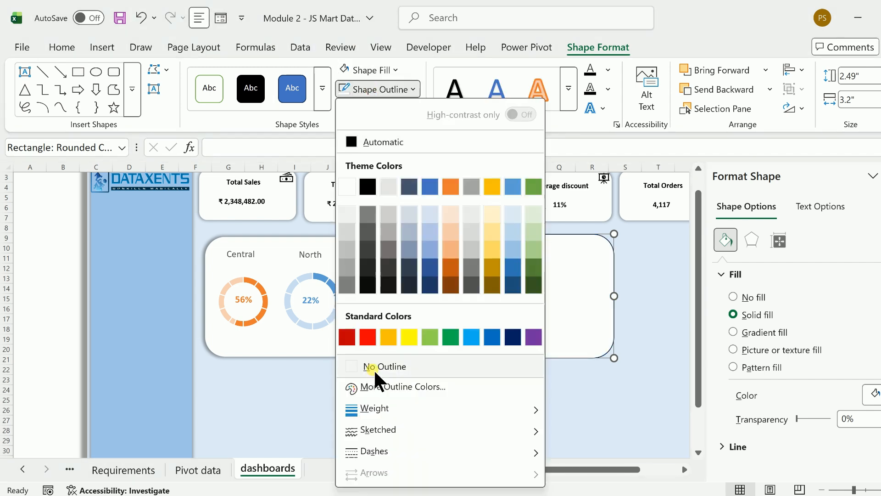
pyautogui.click(373, 367)
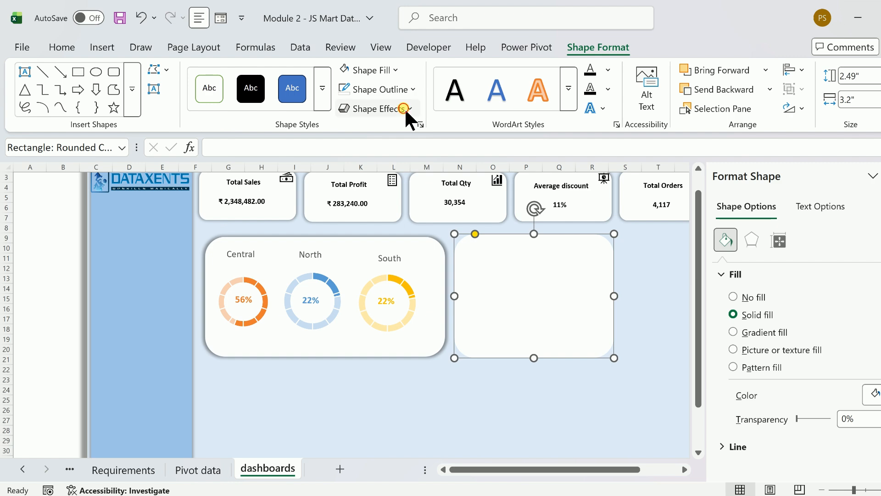
pyautogui.click(404, 107)
pyautogui.moveTo(435, 171)
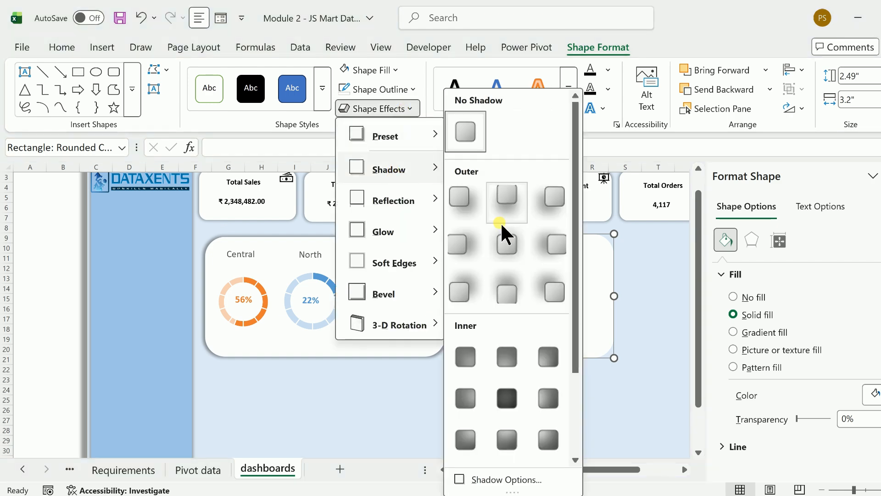
pyautogui.click(500, 240)
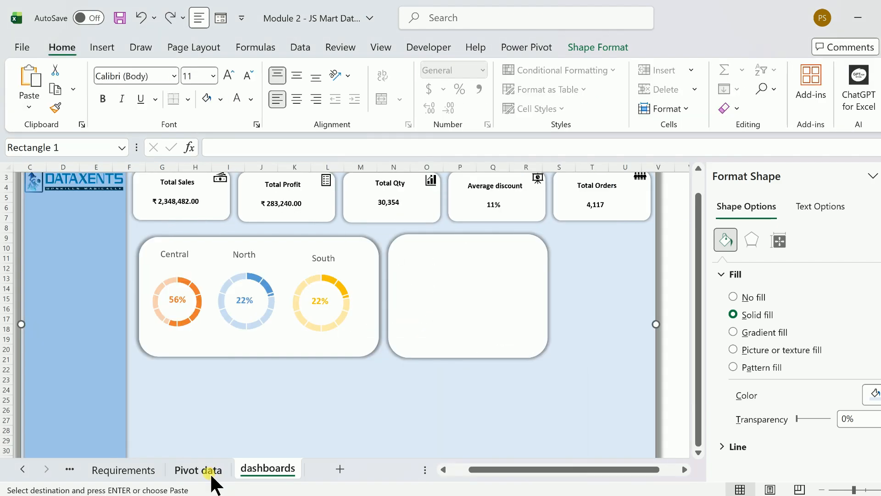
# Copy the segment pie chart from the Pivot data sheet and place it over the empty white card on the dashboards sheet
pyautogui.click(210, 472)
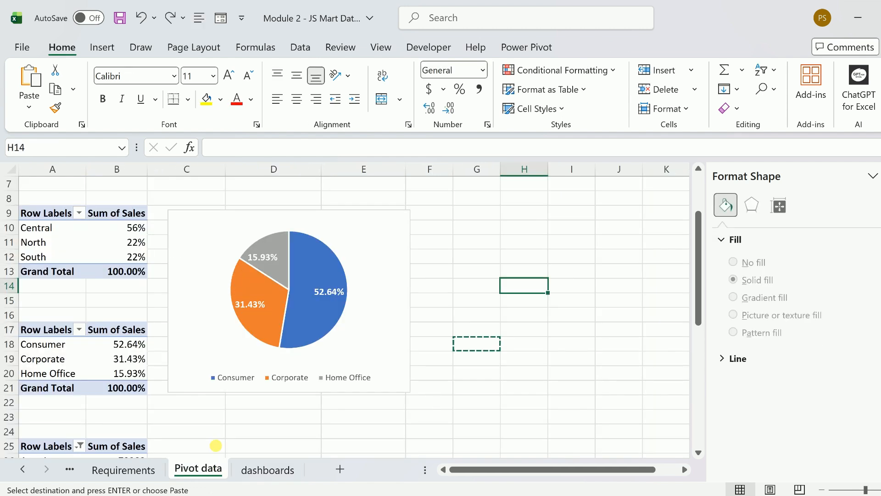
pyautogui.click(380, 299)
pyautogui.press('Delete')
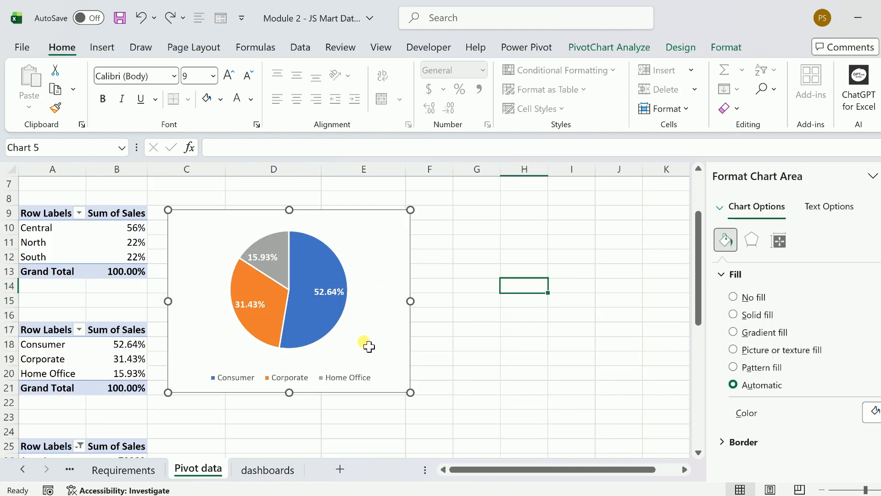
pyautogui.click(268, 470)
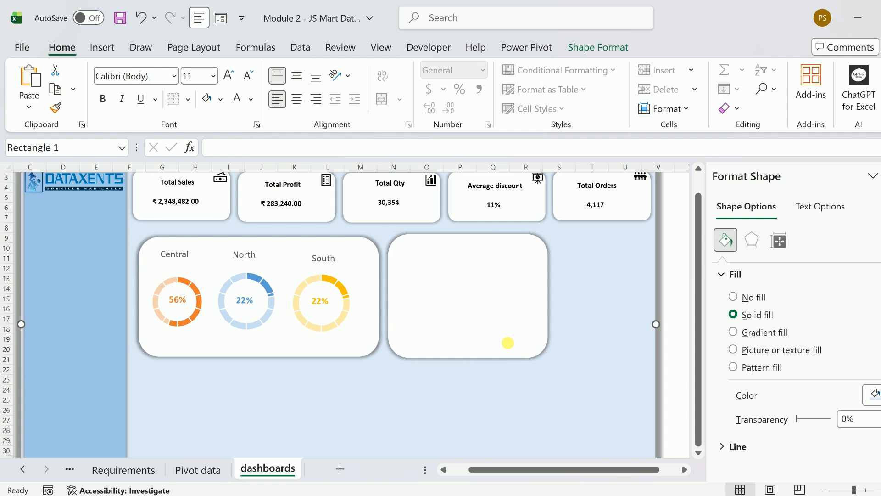
pyautogui.click(507, 344)
pyautogui.hotkey('ctrl', 'v')
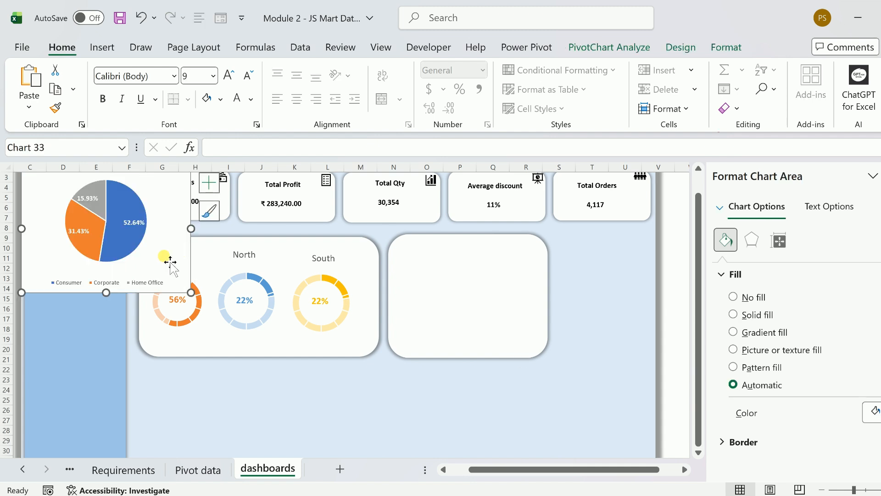
pyautogui.moveTo(167, 257); pyautogui.dragTo(533, 327)
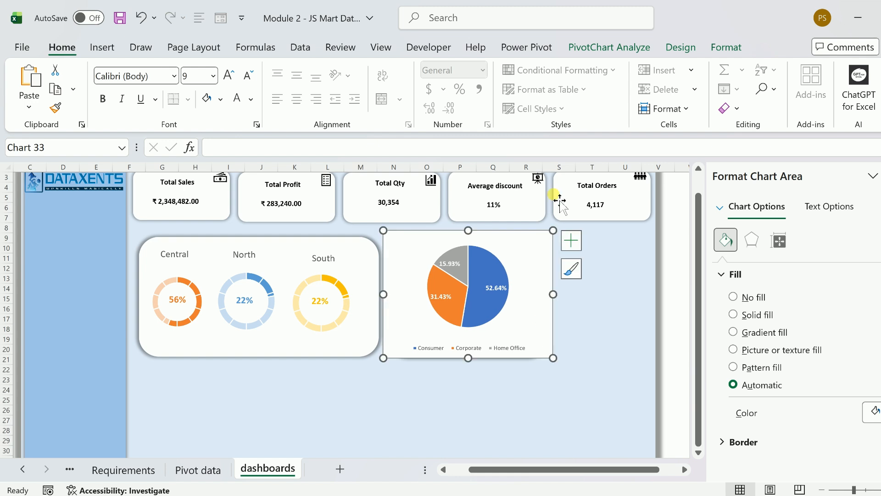
# Remove the fill and outline from the pie chart's area on the dashboard
pyautogui.click(734, 47)
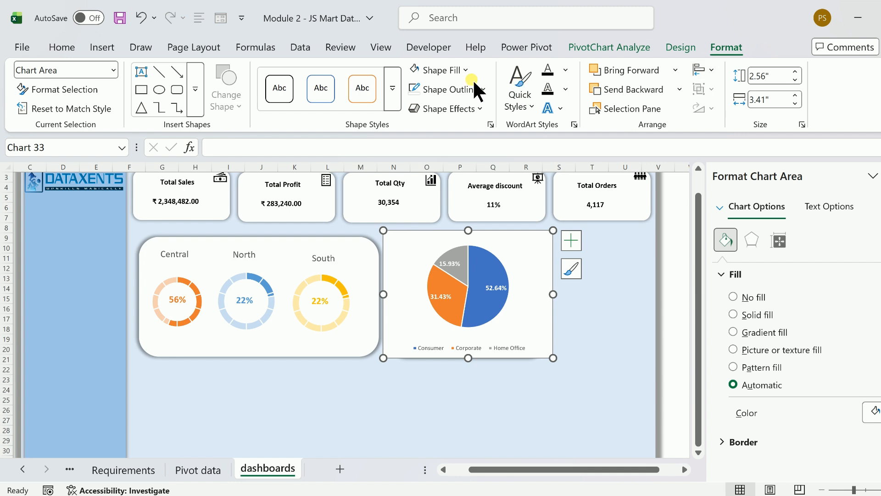
pyautogui.click(464, 69)
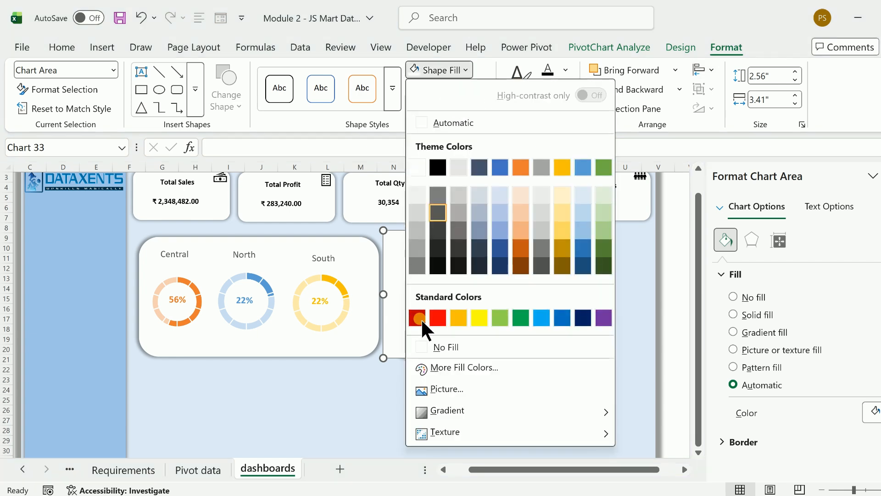
pyautogui.click(443, 347)
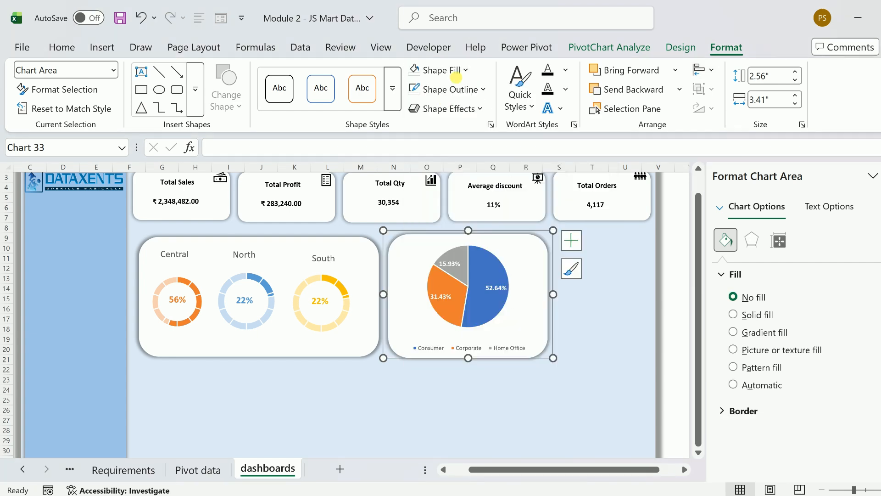
pyautogui.click(459, 87)
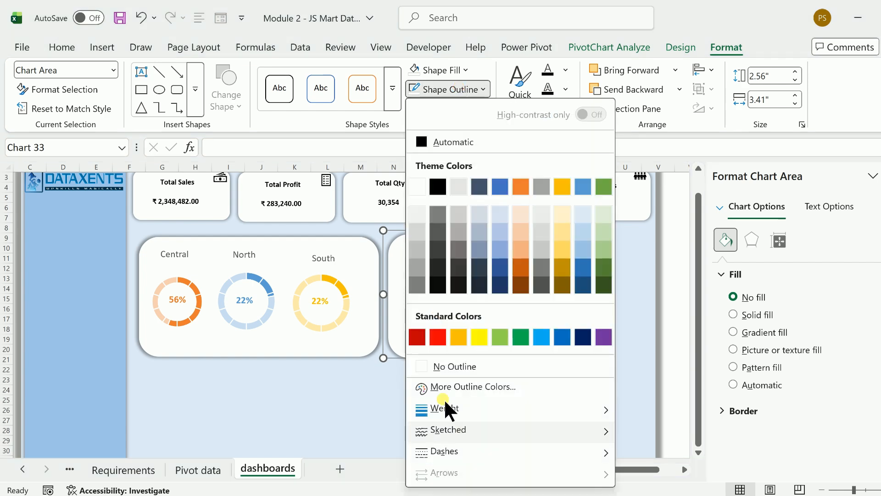
pyautogui.click(456, 366)
# Copy the Total Sales heading text box onto the upper part of the regional doughnut card and widen it to about 3.16 inches
pyautogui.click(212, 195)
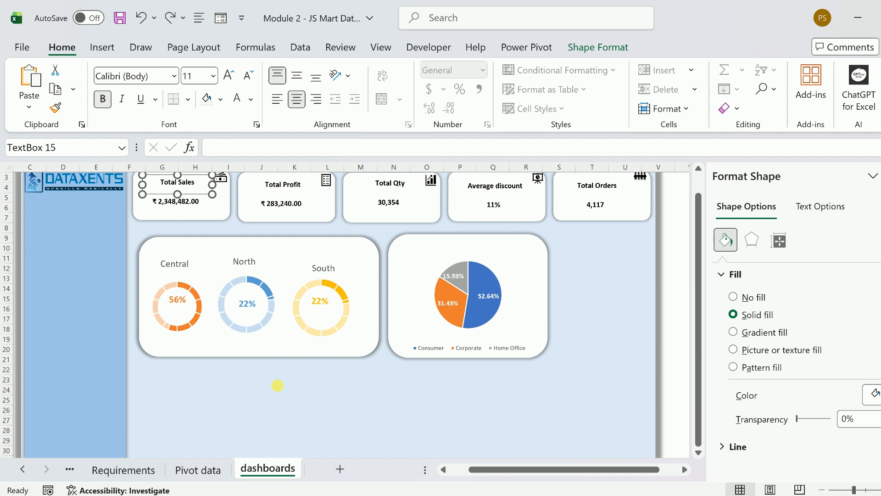
pyautogui.hotkey('ctrl', 'c')
pyautogui.hotkey('ctrl', 'v')
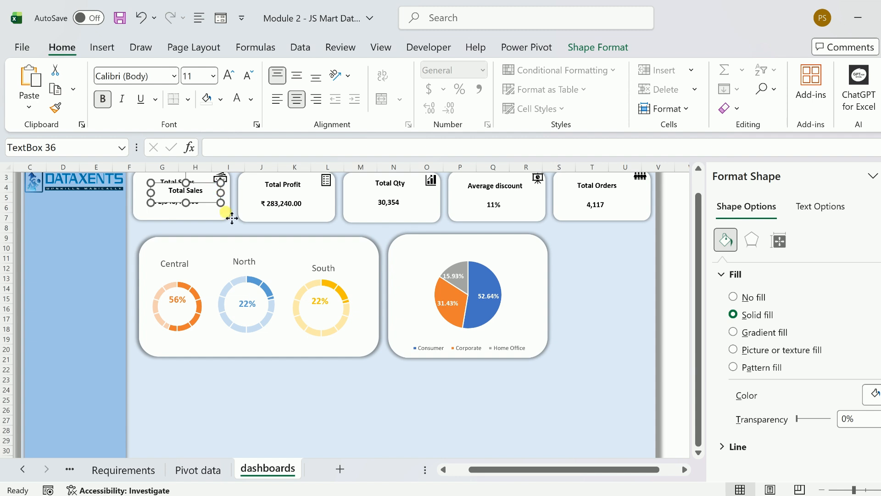
pyautogui.moveTo(231, 218); pyautogui.dragTo(237, 247)
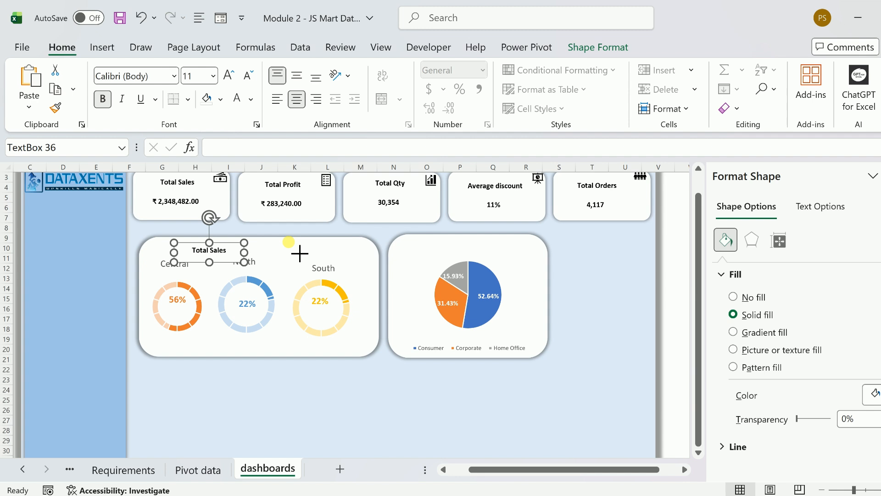
pyautogui.moveTo(299, 254); pyautogui.dragTo(332, 249)
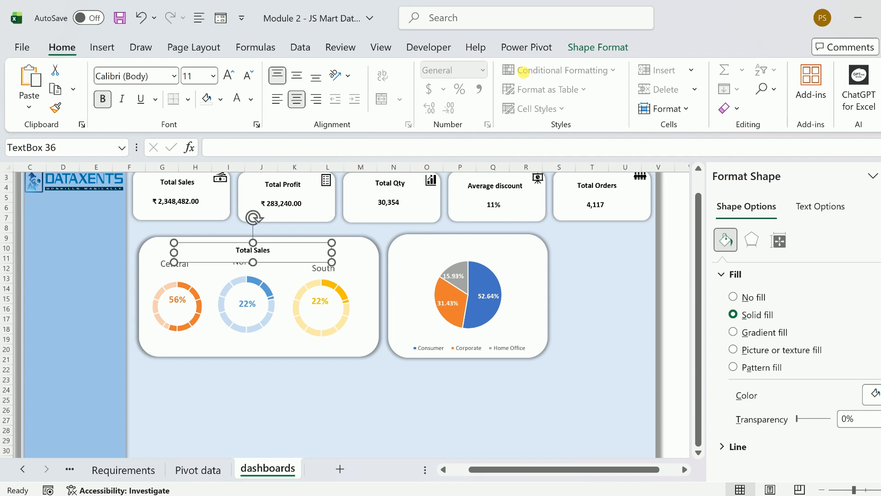
# Remove the fill from the copied heading text box on the doughnut card
pyautogui.click(588, 46)
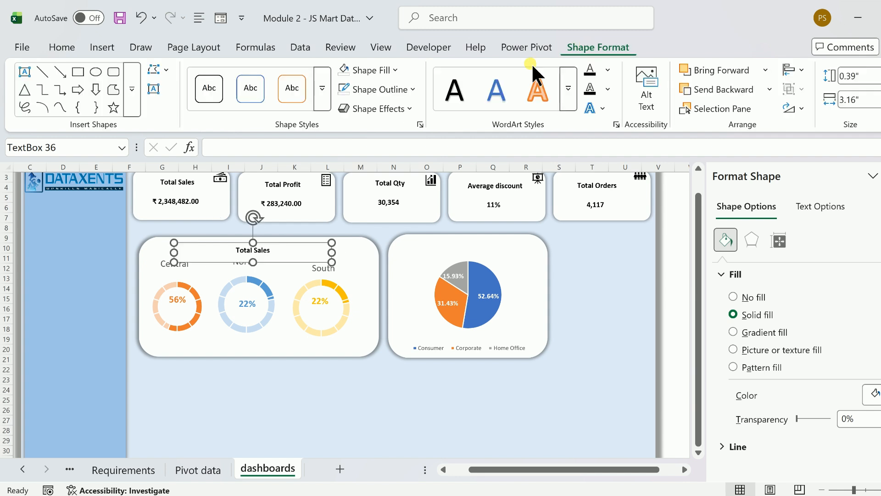
pyautogui.click(395, 70)
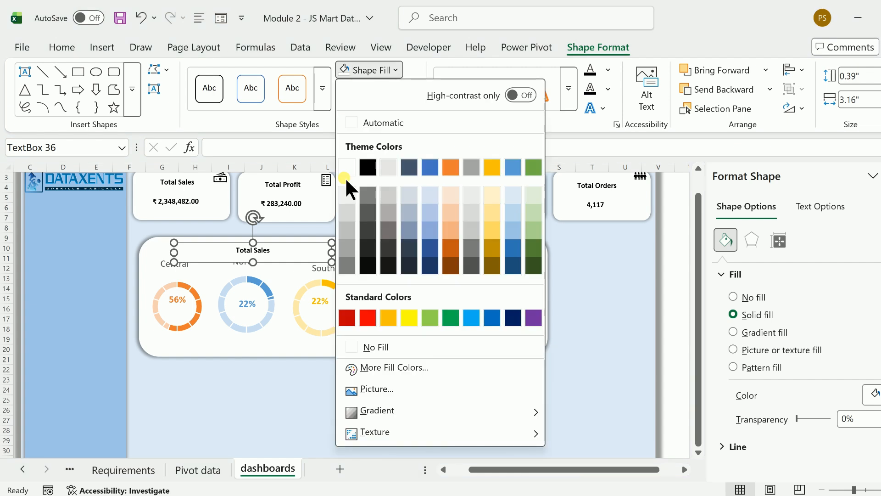
pyautogui.click(372, 346)
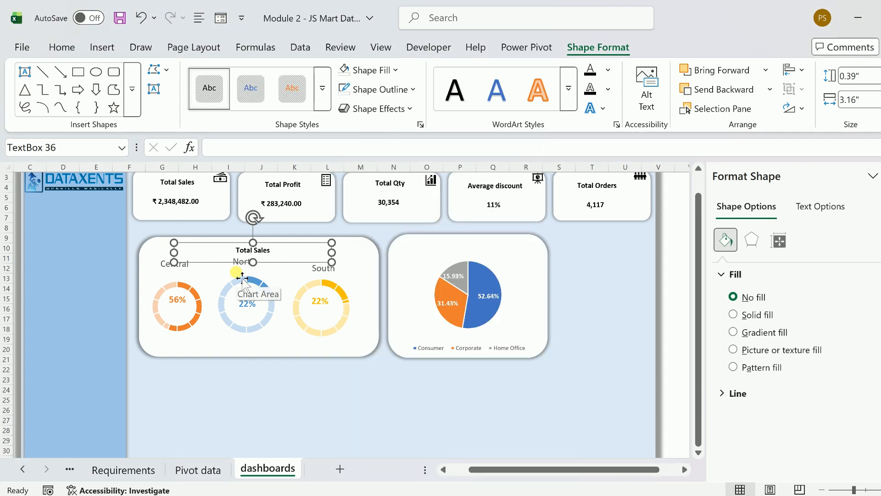
# Replace the copied heading's text with "Percentage share of sales by regions" and move it slightly up above the doughnut labels
pyautogui.click(284, 256)
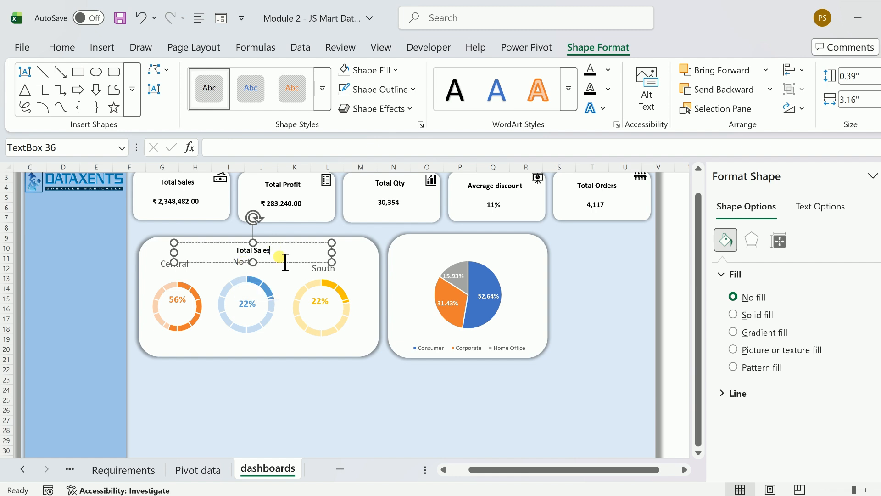
pyautogui.press('BackSpace')
pyautogui.press('BackSpace')
pyautogui.press('BackSpace')
pyautogui.press('BackSpace')
pyautogui.press('BackSpace')
pyautogui.press('BackSpace')
pyautogui.press('BackSpace')
pyautogui.press('BackSpace')
pyautogui.press('BackSpace')
pyautogui.press('BackSpace')
pyautogui.write('Pe')
pyautogui.write('rcentage sha')
pyautogui.write('re of')
pyautogui.write(' sha')
pyautogui.press('BackSpace')
pyautogui.write('ales by regions')
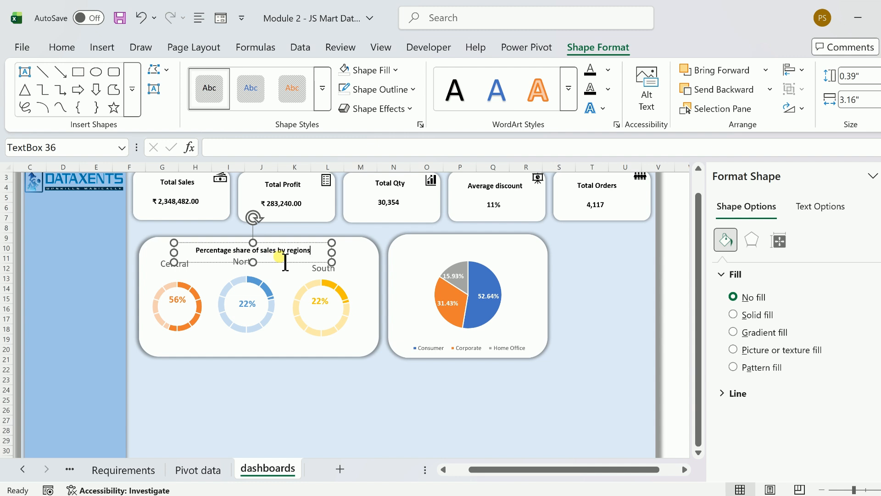
pyautogui.moveTo(320, 263); pyautogui.dragTo(321, 259)
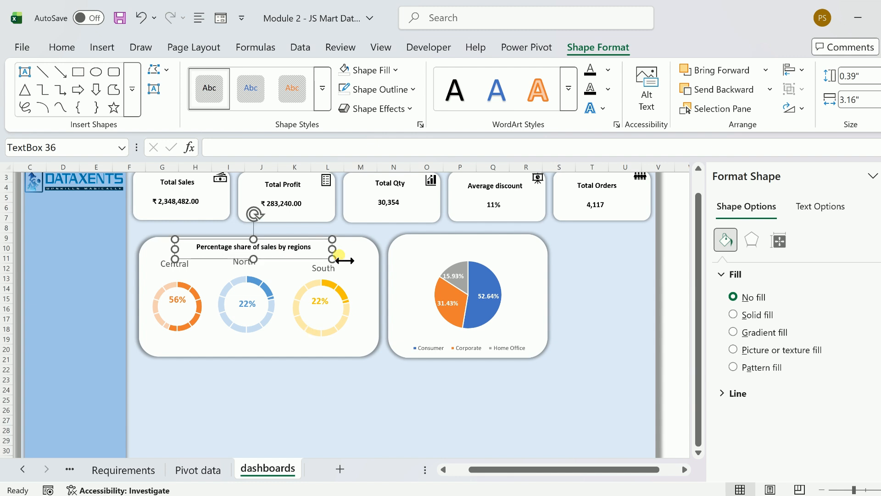
# Duplicate the regional heading onto the pie chart card and change its text to "Percentage share of sales by Segment"
pyautogui.hotkey('ctrl', 'd')
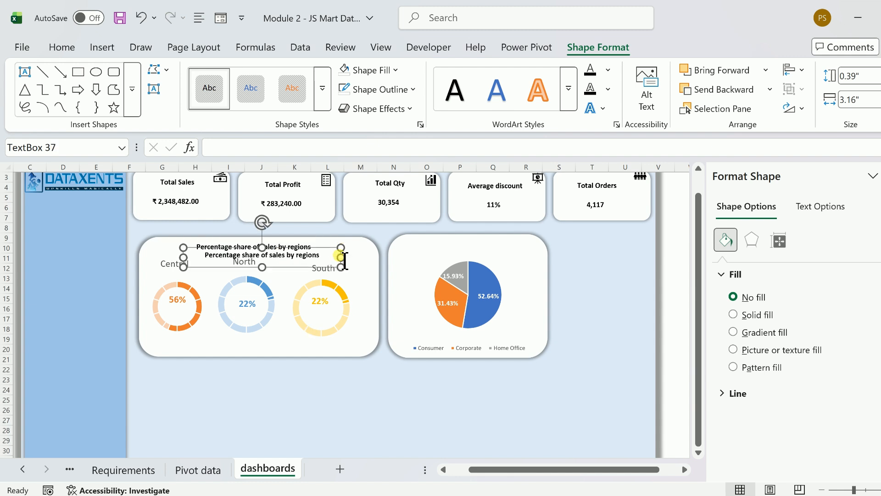
pyautogui.moveTo(351, 246); pyautogui.dragTo(550, 237)
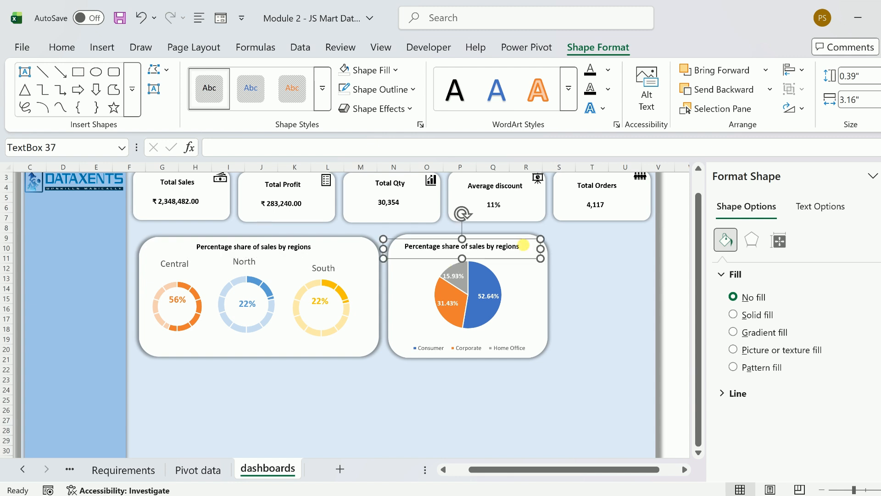
pyautogui.click(532, 256)
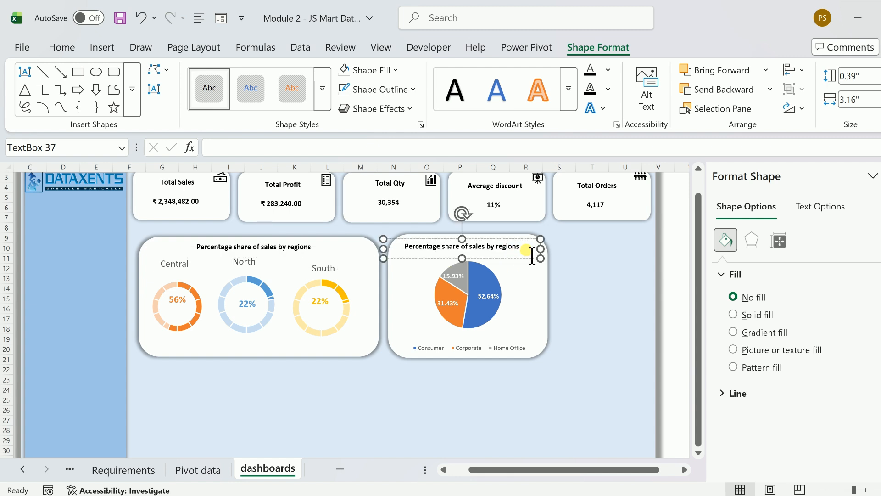
pyautogui.press('BackSpace')
pyautogui.press('BackSpace')
pyautogui.press('BackSpace')
pyautogui.press('BackSpace')
pyautogui.press('BackSpace')
pyautogui.press('BackSpace')
pyautogui.press('BackSpace')
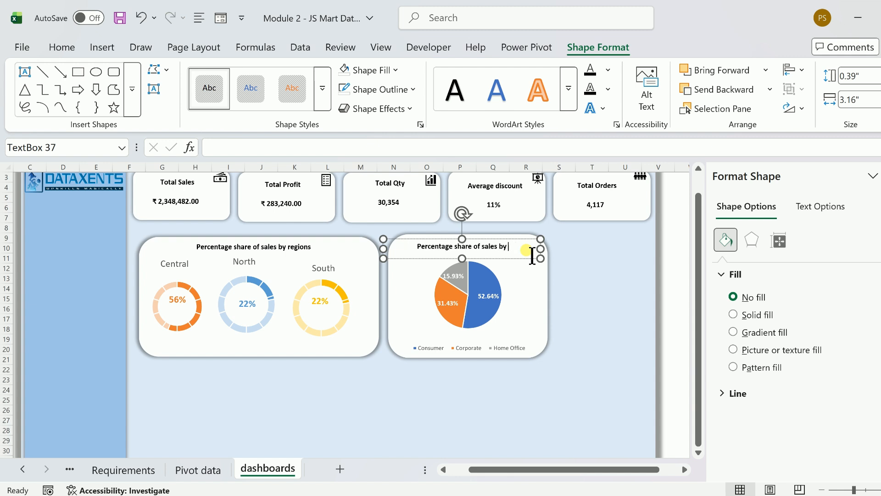
pyautogui.write('Segment')
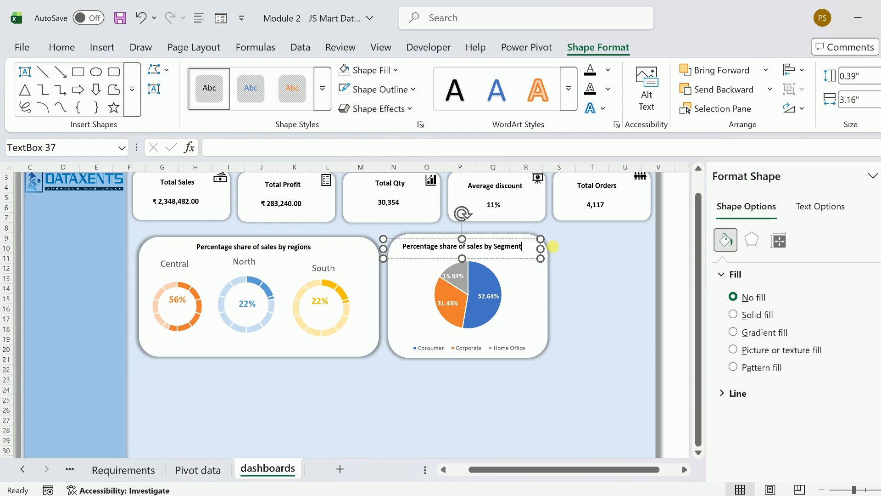
pyautogui.click(572, 298)
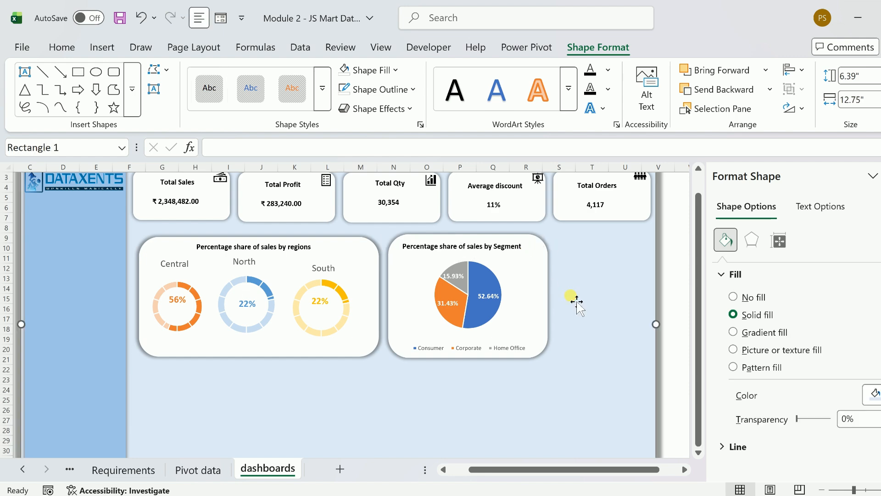